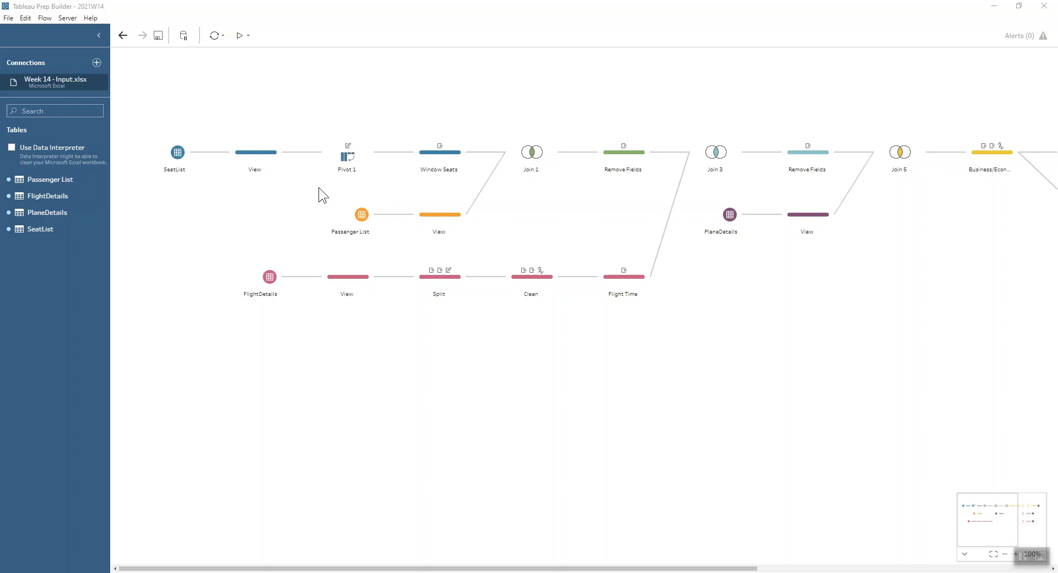
Step: Open the SeatList View step to profile its Row field and seat columns A–F
{"action": "left_click", "coordinate": [253, 158]}
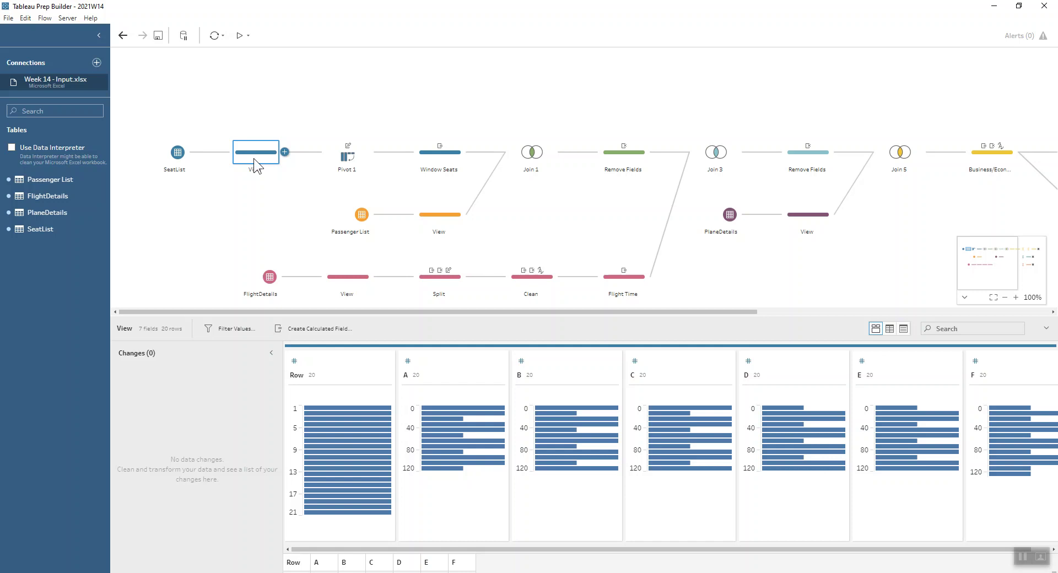
Step: Enlarge the data area, review Pivot 1's Position and Seat Number output, then select Window Seats
{"action": "left_click_drag", "start_coordinate": [337, 318], "coordinate": [338, 262]}
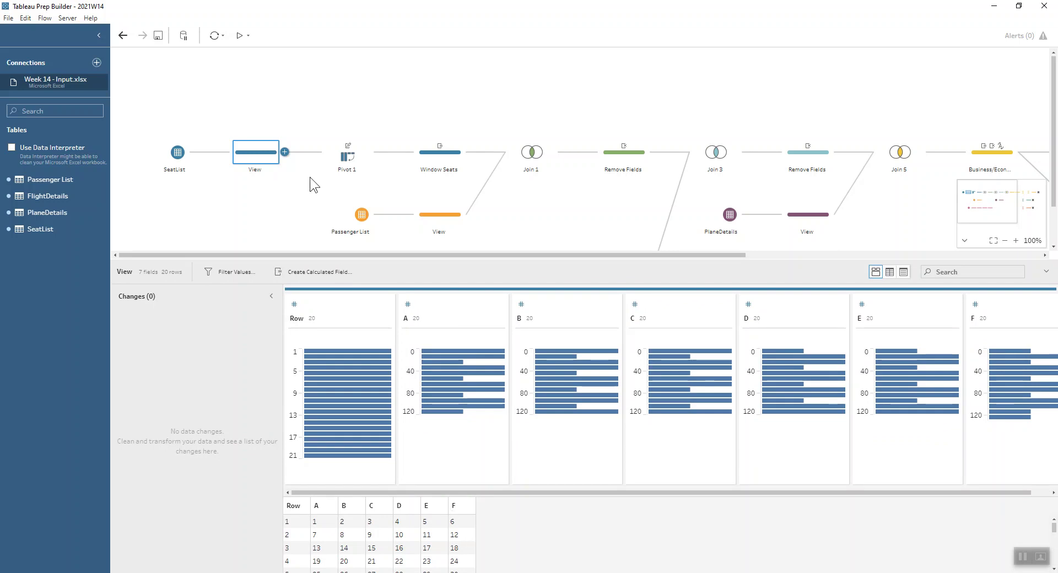
{"action": "left_click", "coordinate": [345, 165]}
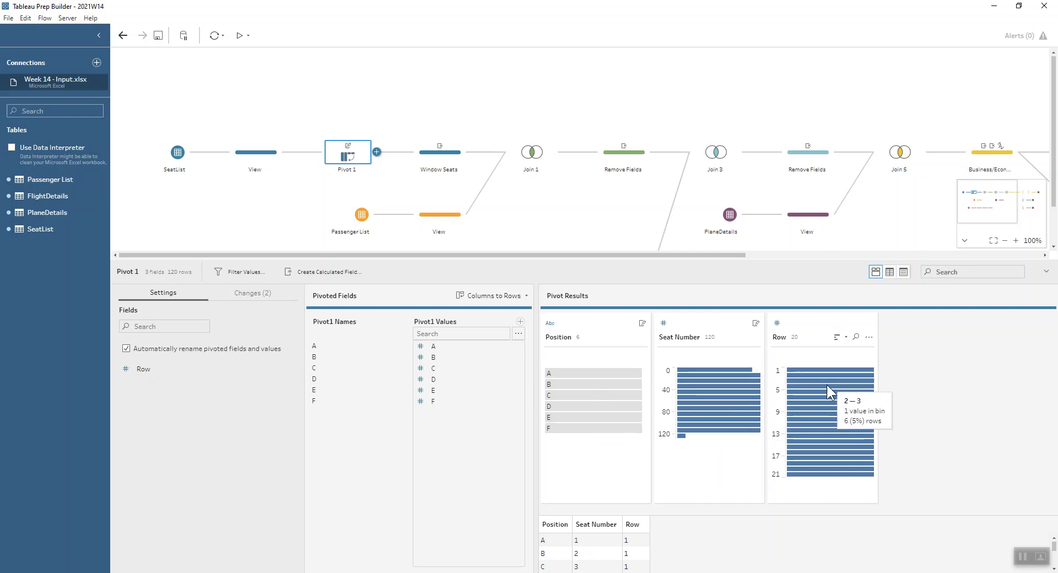
{"action": "left_click", "coordinate": [444, 160]}
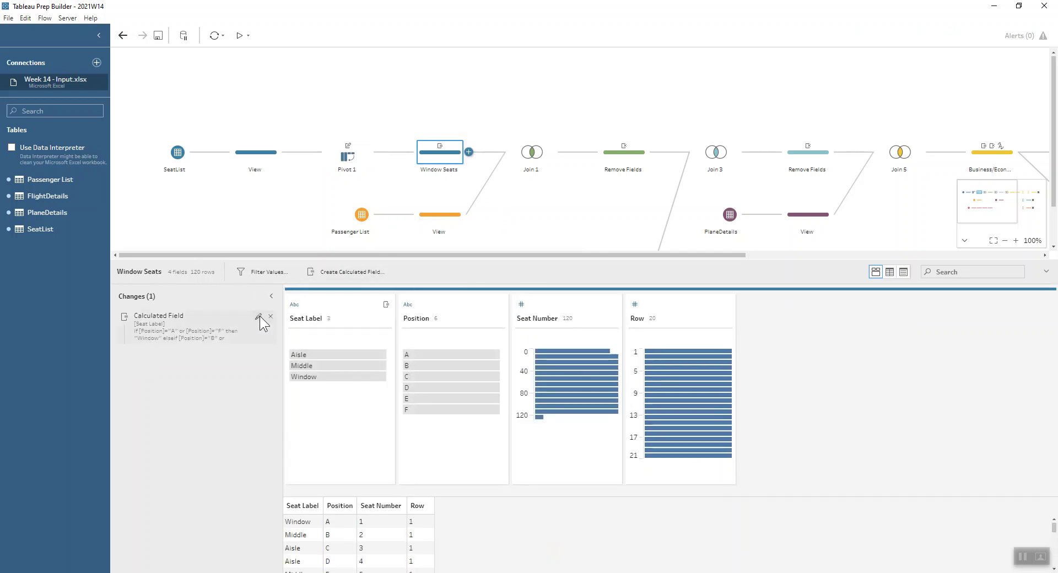
Step: Review the Seat Label Window/Middle/Aisle formula unchanged, then inspect the Passenger List step
{"action": "left_click", "coordinate": [258, 316]}
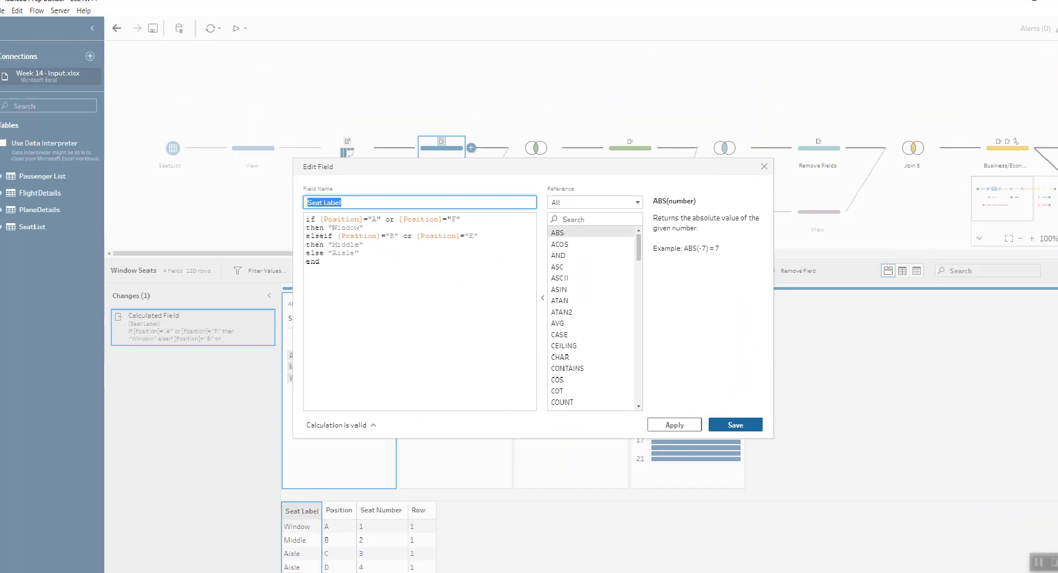
{"action": "left_click", "coordinate": [754, 171]}
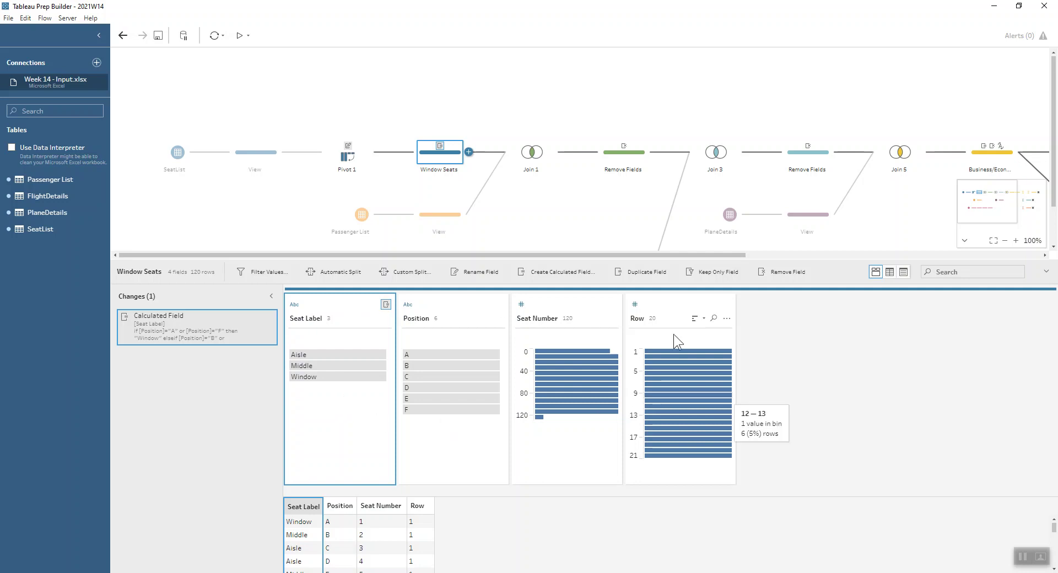
{"action": "left_click", "coordinate": [430, 221]}
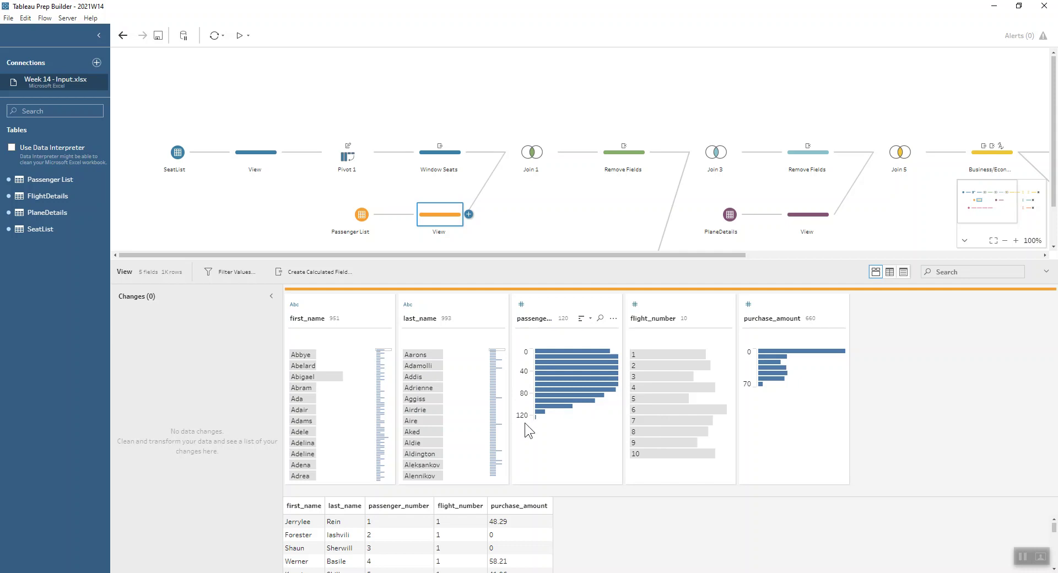
Step: Inspect Join 1's inner join on Seat Number = passenger_number, yielding 1,000 rows
{"action": "left_click", "coordinate": [531, 152]}
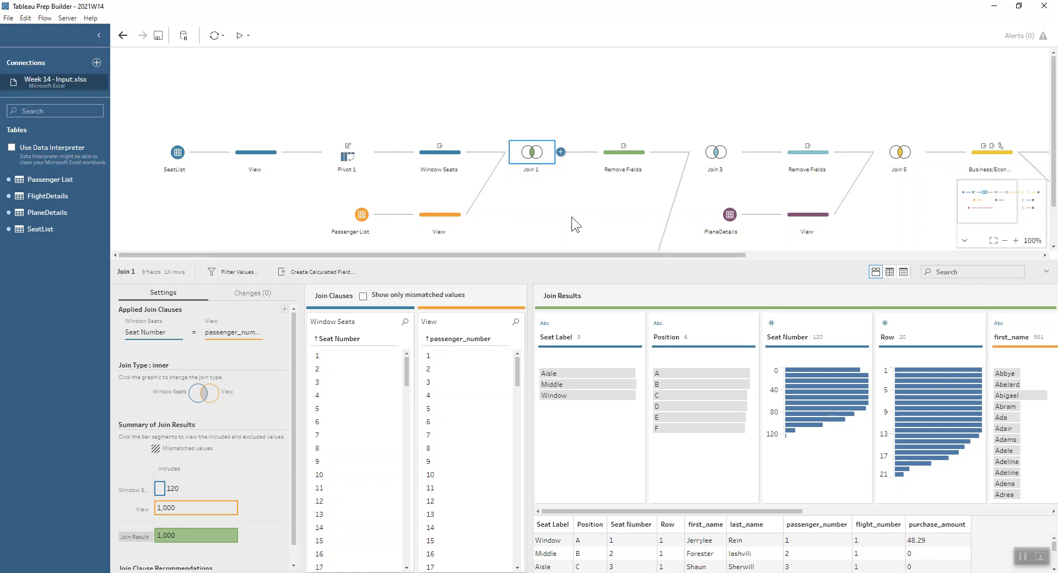
Step: Scroll to the FlightDetails branch and view its single pipe-delimited field of 10 rows
{"action": "scroll", "coordinate": [571, 218], "scroll_direction": "down", "scroll_amount": 1}
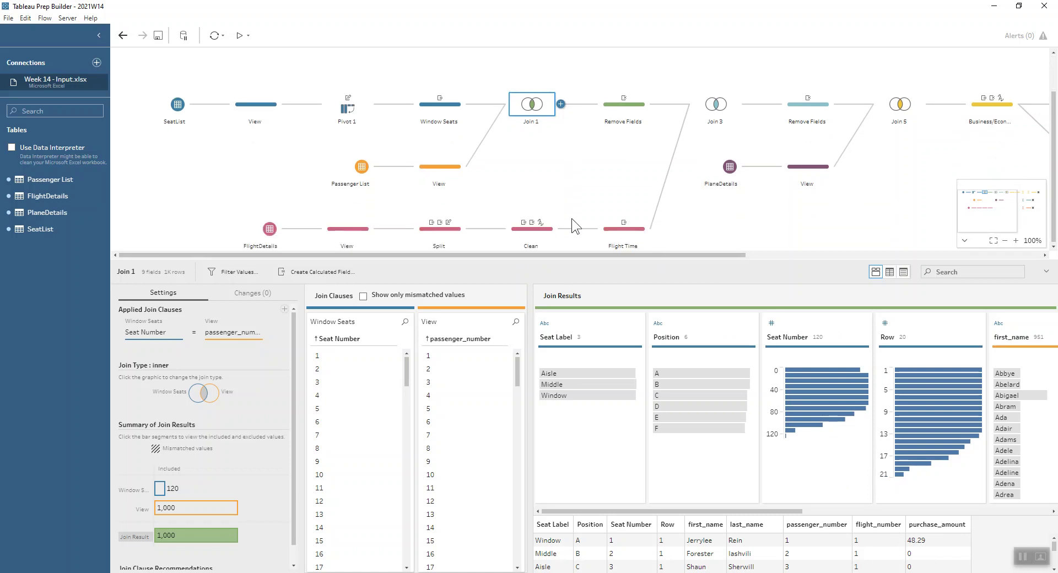
{"action": "left_click", "coordinate": [355, 233]}
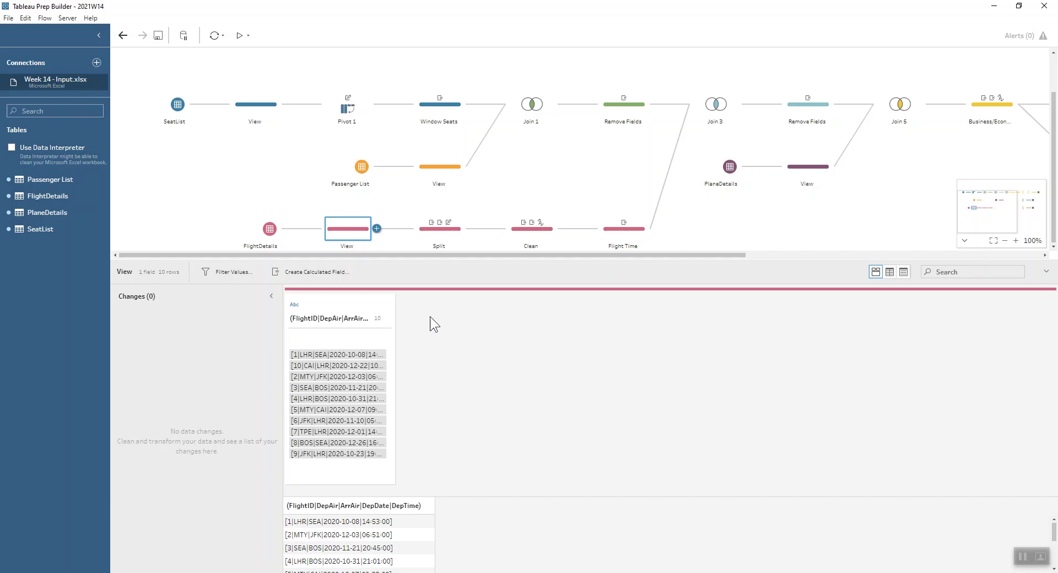
Step: Try a custom split on '|' into all parts, cancel it, and review the existing Split step
{"action": "left_click", "coordinate": [386, 318]}
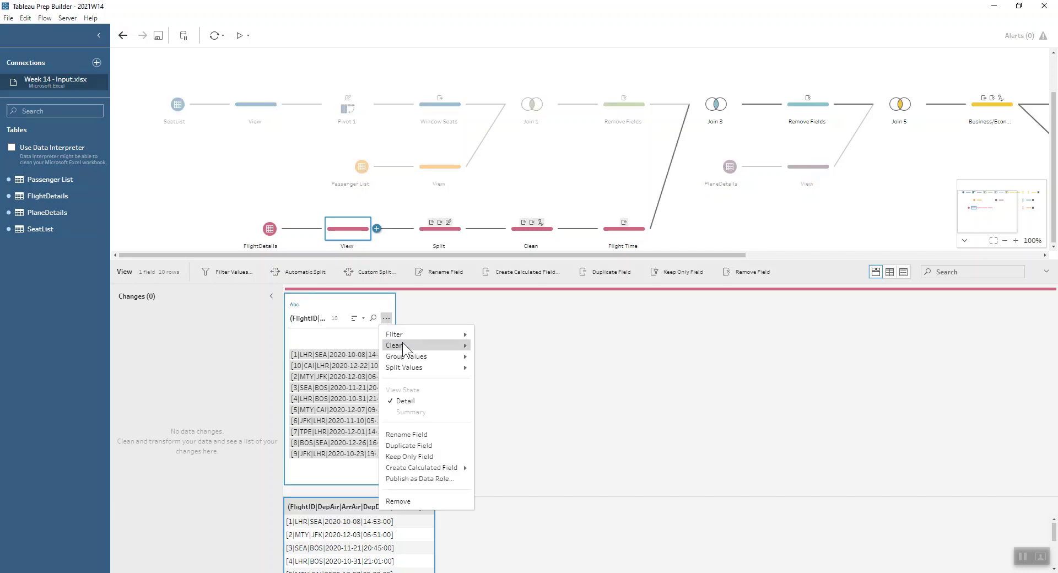
{"action": "mouse_move", "coordinate": [405, 365]}
{"action": "left_click", "coordinate": [498, 379]}
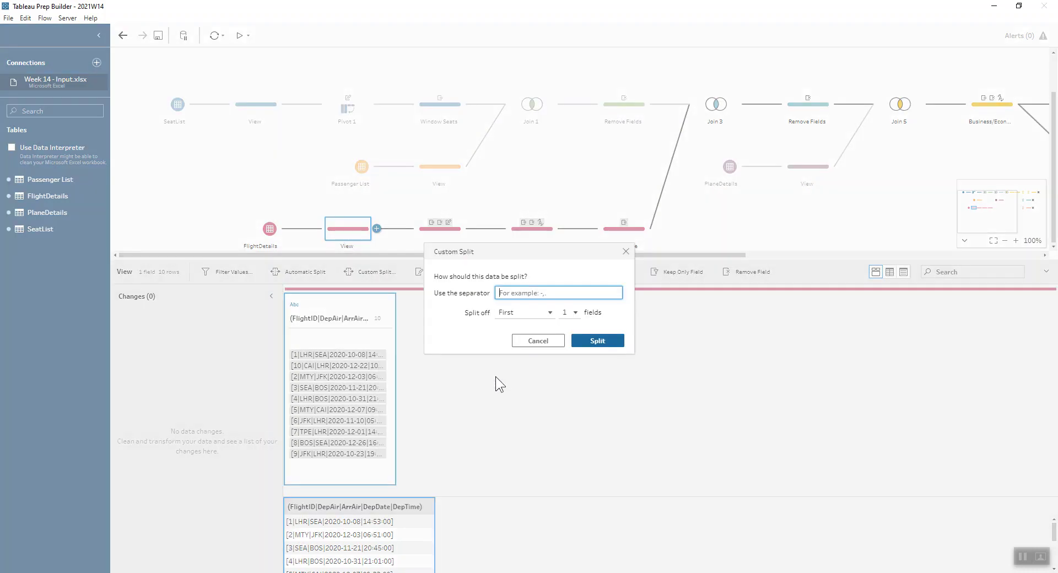
{"action": "type", "text": "|"}
{"action": "left_click", "coordinate": [511, 319]}
{"action": "left_click", "coordinate": [508, 348]}
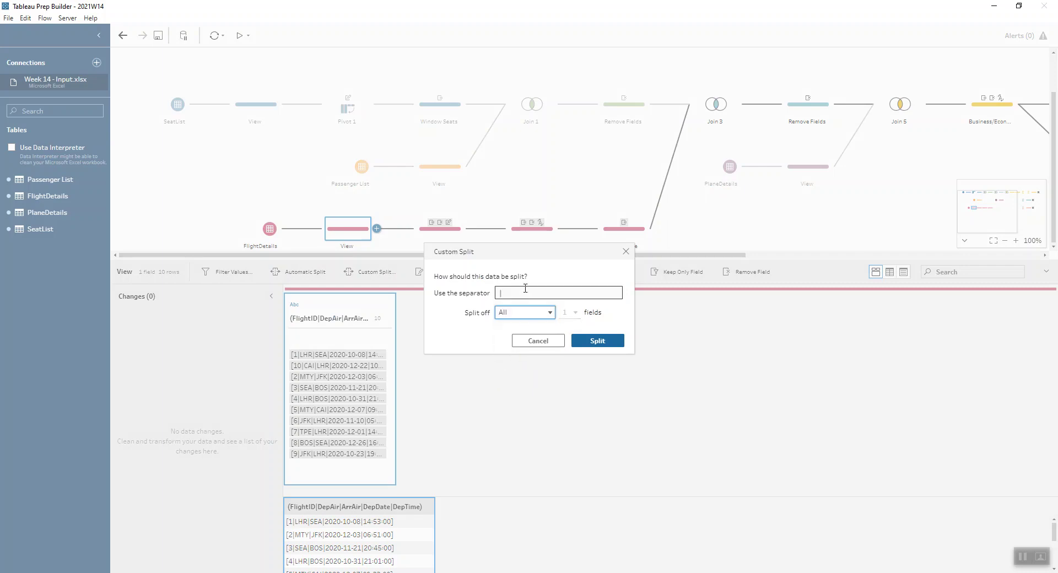
{"action": "left_click", "coordinate": [625, 251]}
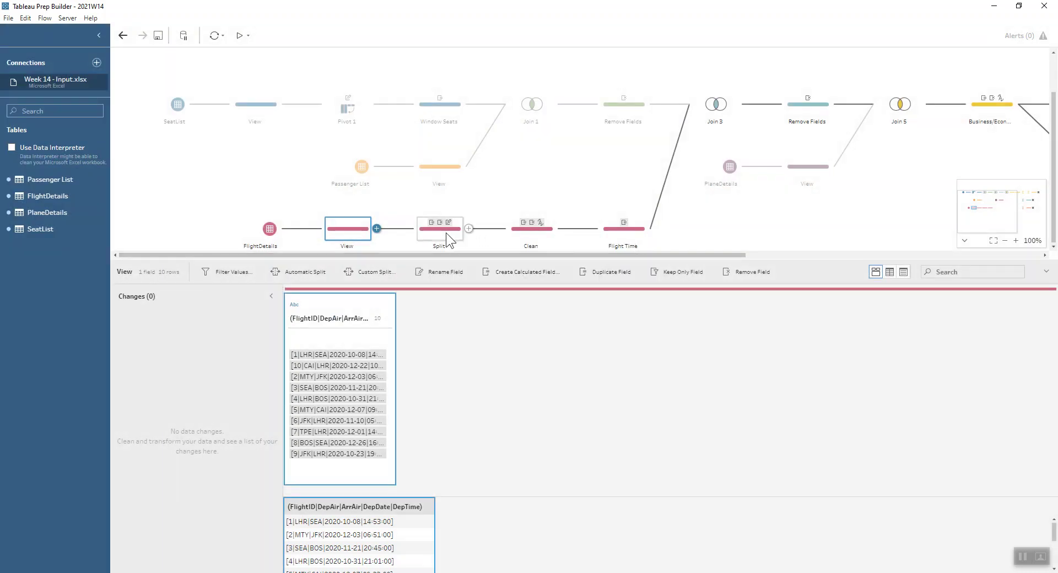
{"action": "left_click", "coordinate": [447, 233]}
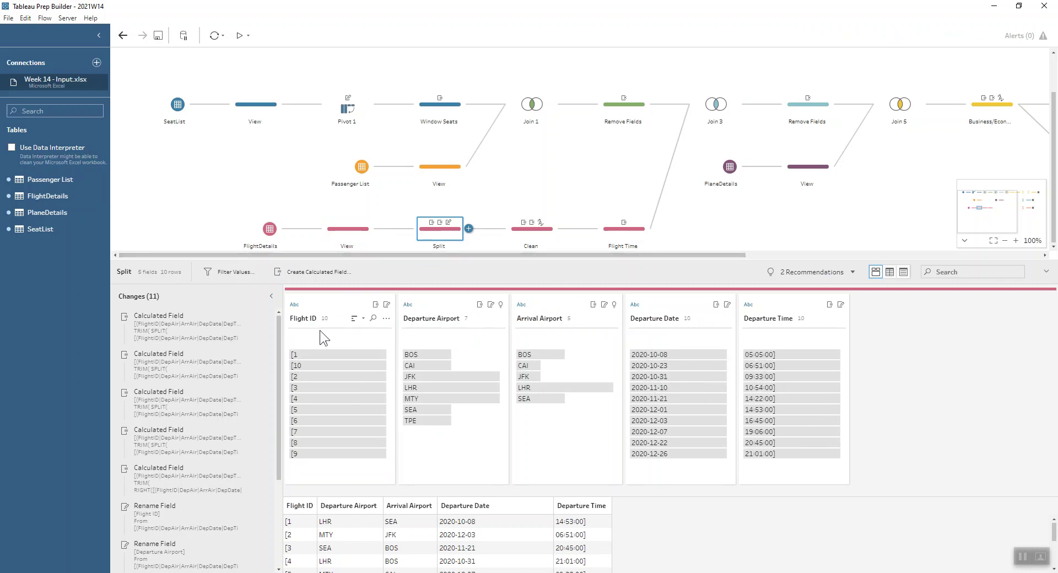
Step: Check Flight ID options, Departure Airport's role suggestion and Departure Date without changes, then view Clean
{"action": "left_click", "coordinate": [386, 319]}
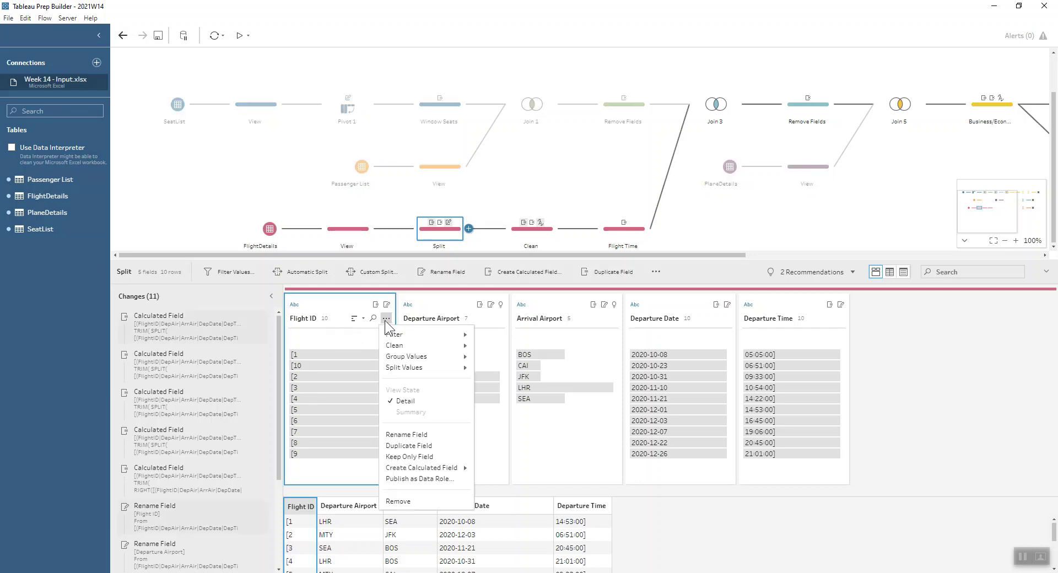
{"action": "mouse_move", "coordinate": [409, 347]}
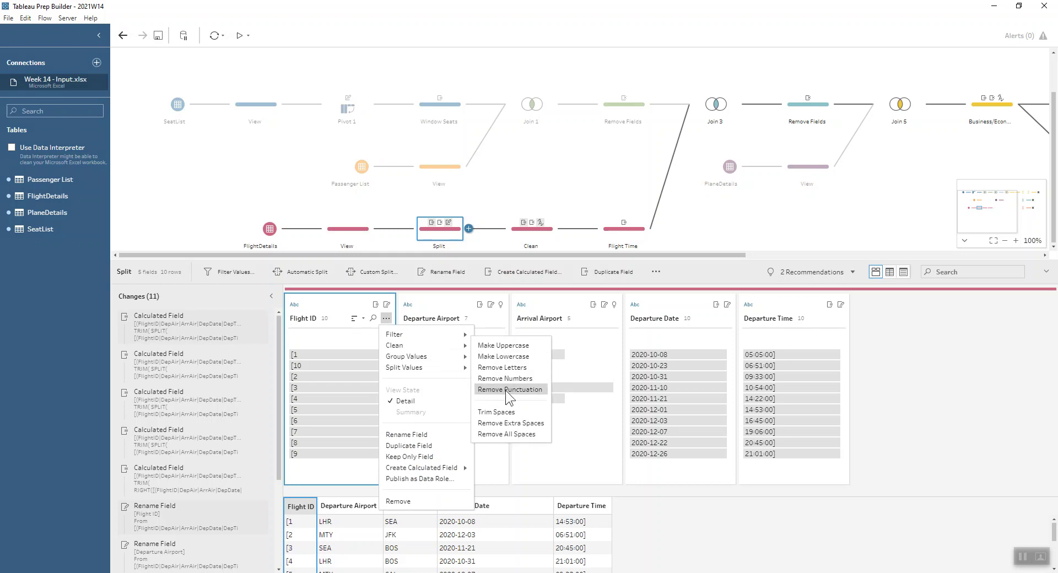
{"action": "left_click", "coordinate": [316, 339]}
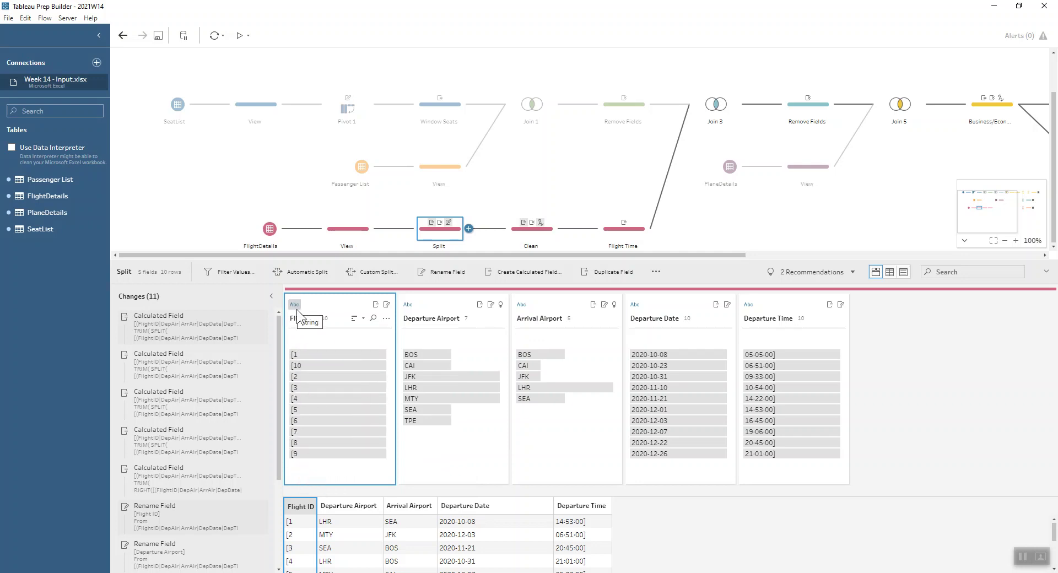
{"action": "left_click", "coordinate": [500, 306]}
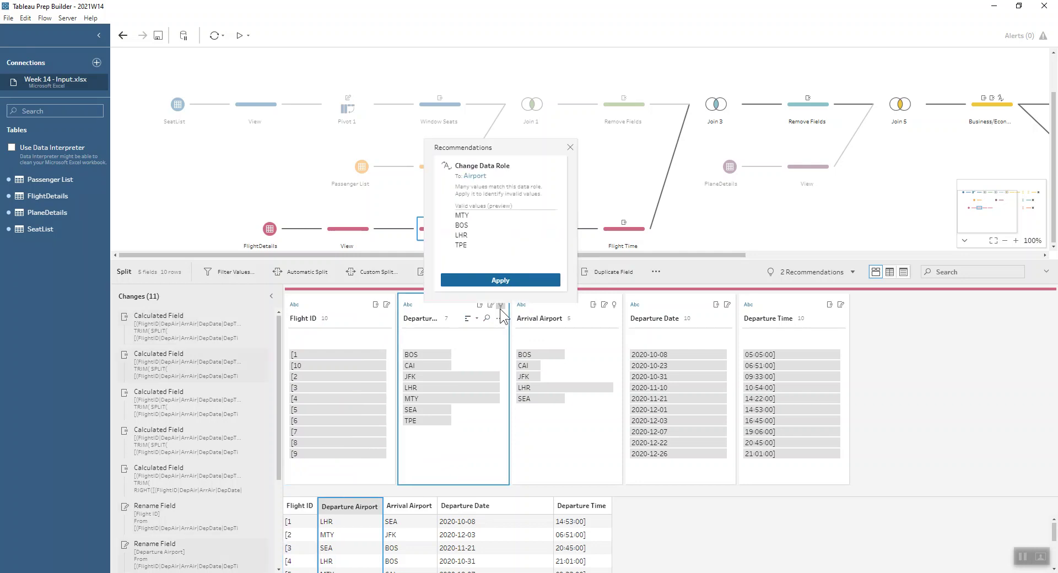
{"action": "left_click", "coordinate": [571, 146]}
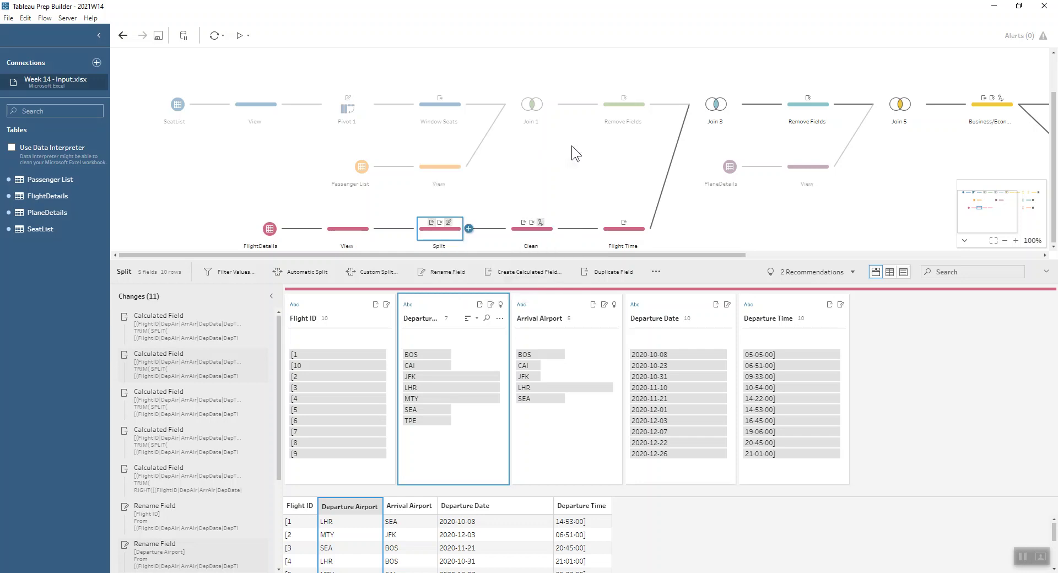
{"action": "left_click", "coordinate": [668, 302]}
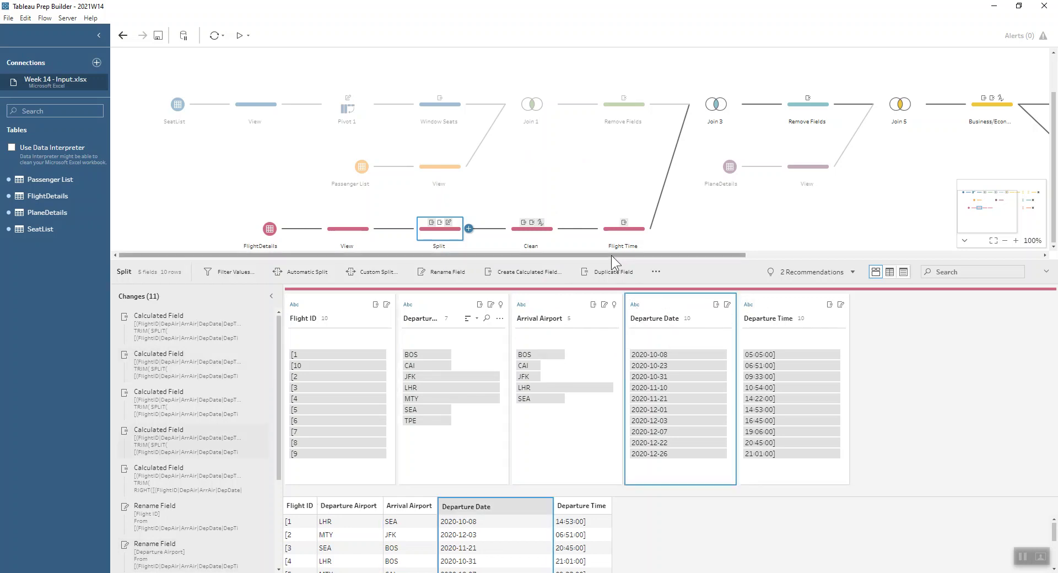
{"action": "left_click", "coordinate": [530, 228]}
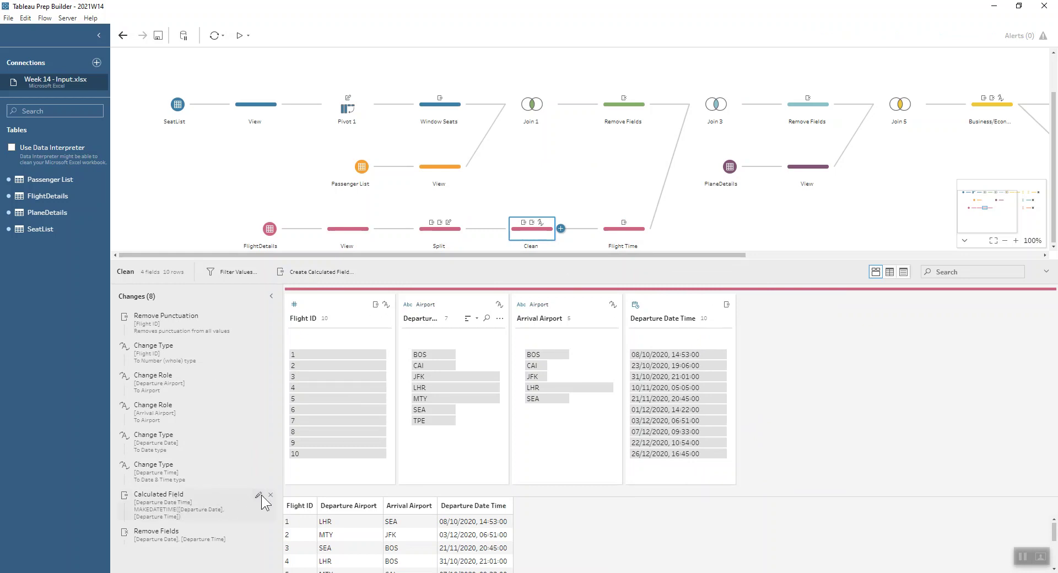
Step: Review the MAKEDATETIME Departure Date Time calculation and preview removal of the separate date and time fields
{"action": "left_click", "coordinate": [258, 494]}
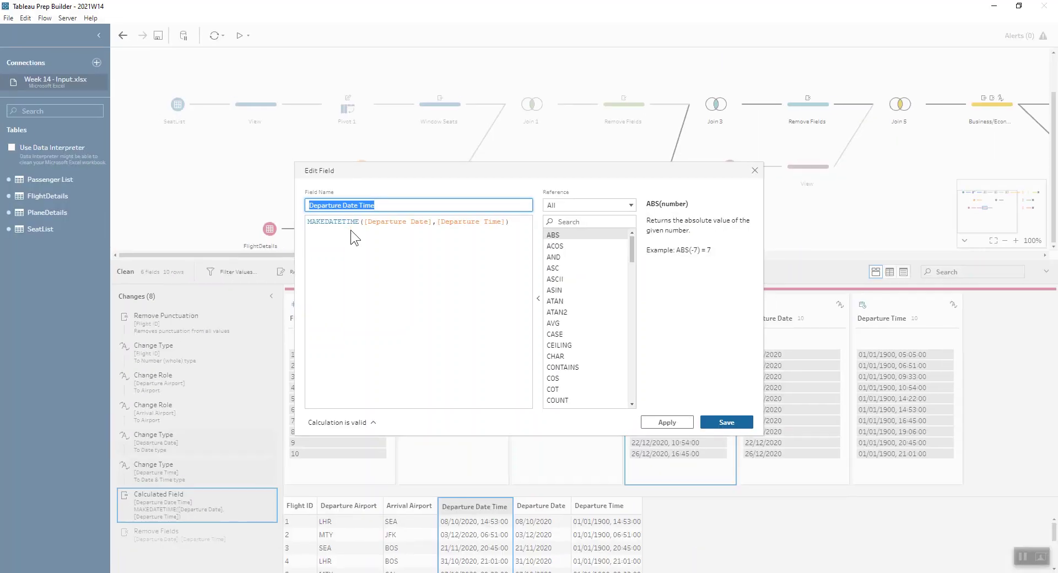
{"action": "left_click", "coordinate": [755, 170]}
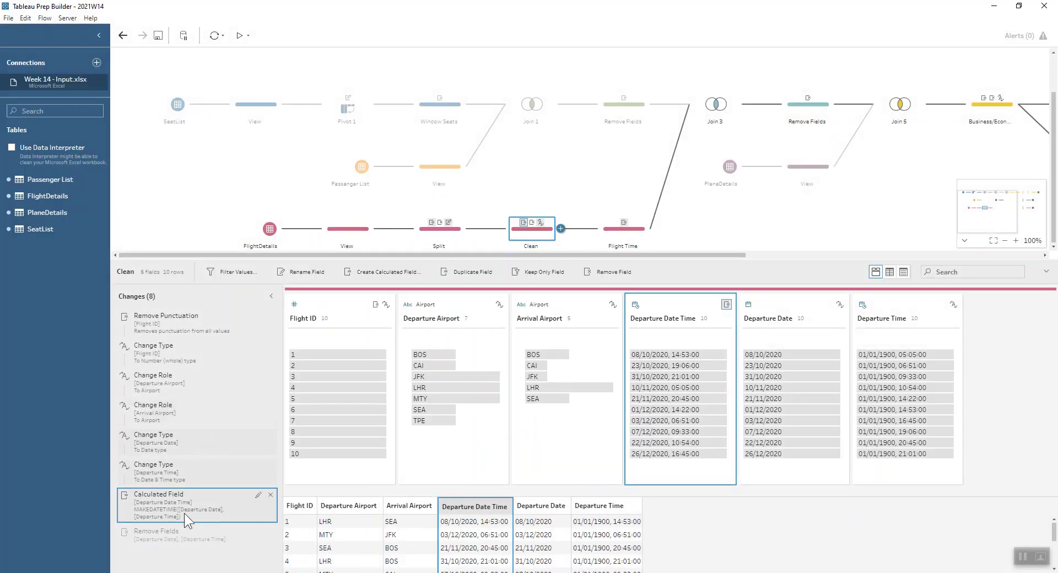
{"action": "left_click", "coordinate": [210, 537]}
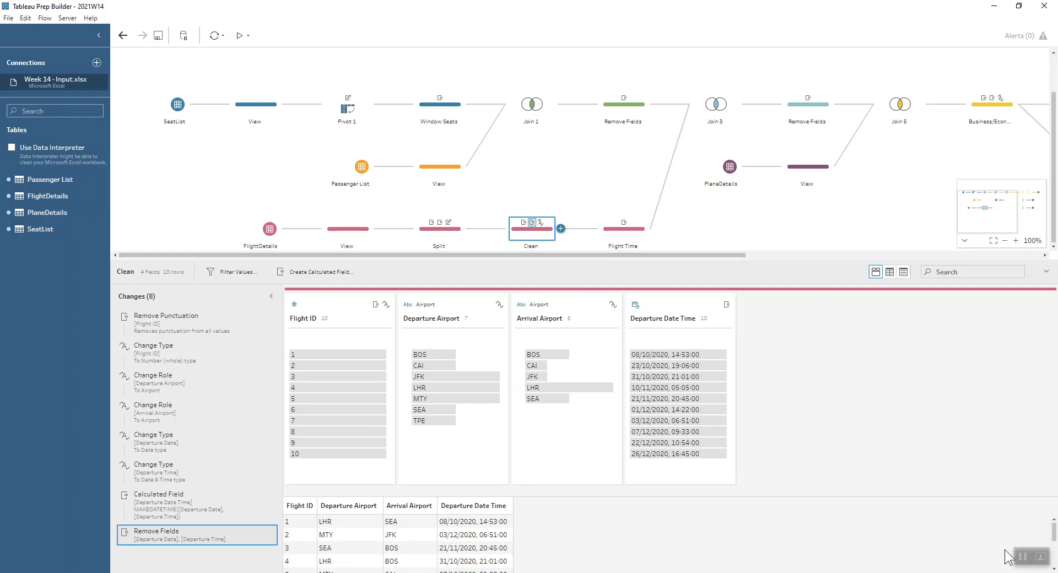
{"action": "left_click", "coordinate": [1022, 556]}
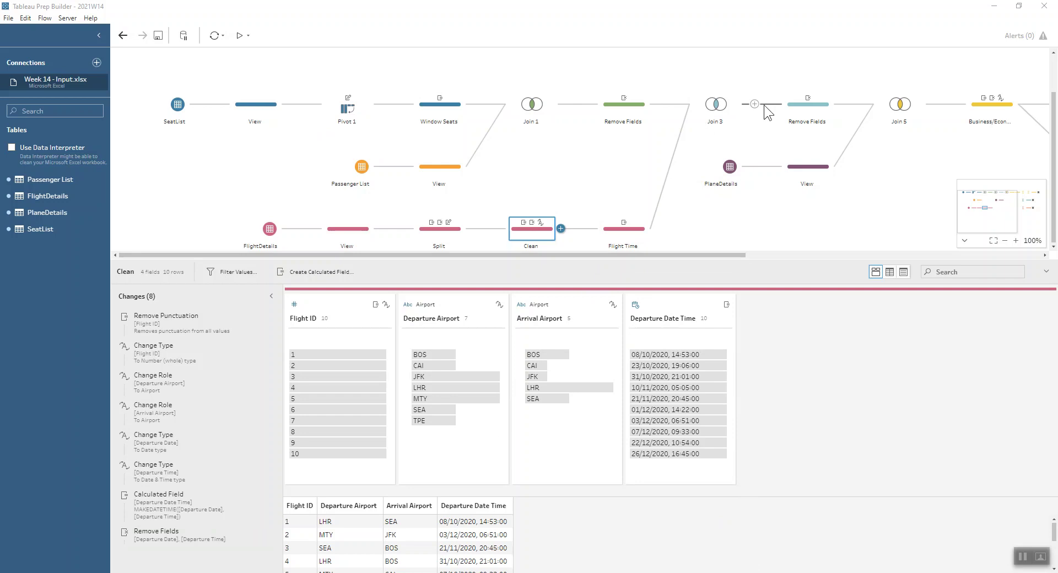
Step: Review the Flight time formula labelling departures Morning, Afternoon or Evening by hour, then pan right
{"action": "left_click", "coordinate": [627, 233]}
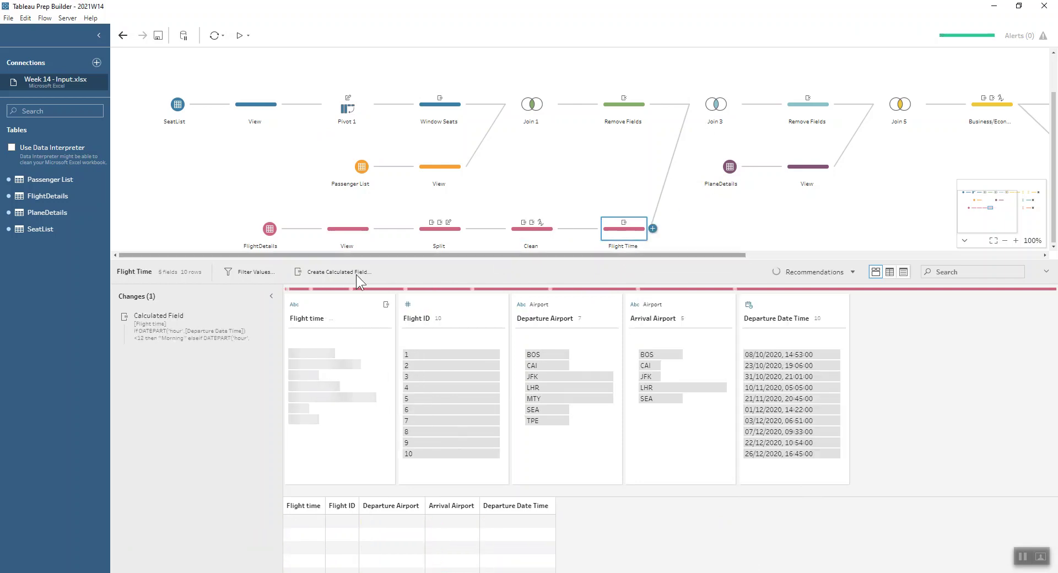
{"action": "left_click", "coordinate": [258, 317]}
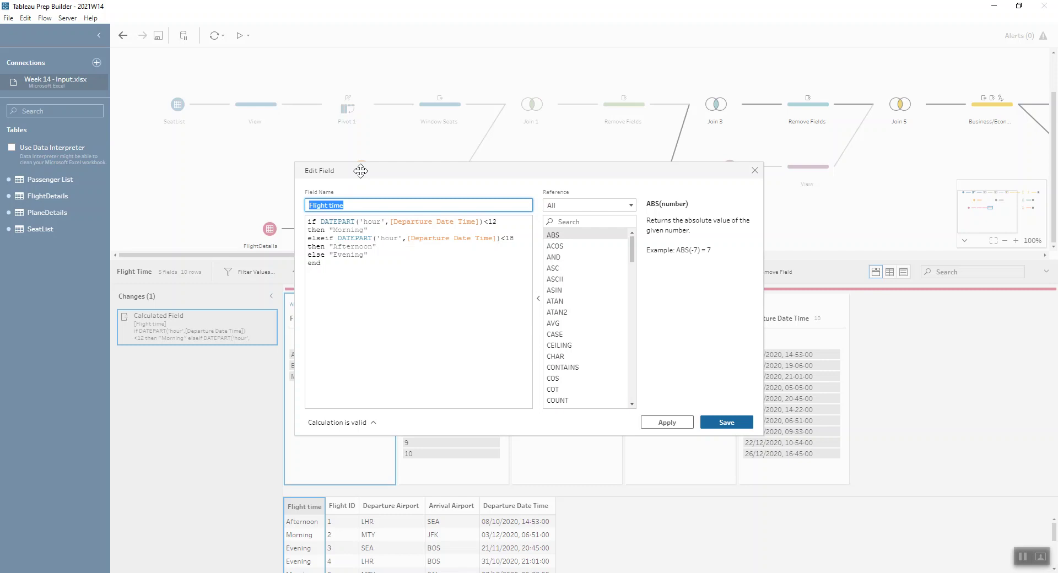
{"action": "left_click", "coordinate": [755, 170]}
{"action": "left_click_drag", "start_coordinate": [553, 254], "coordinate": [683, 247]}
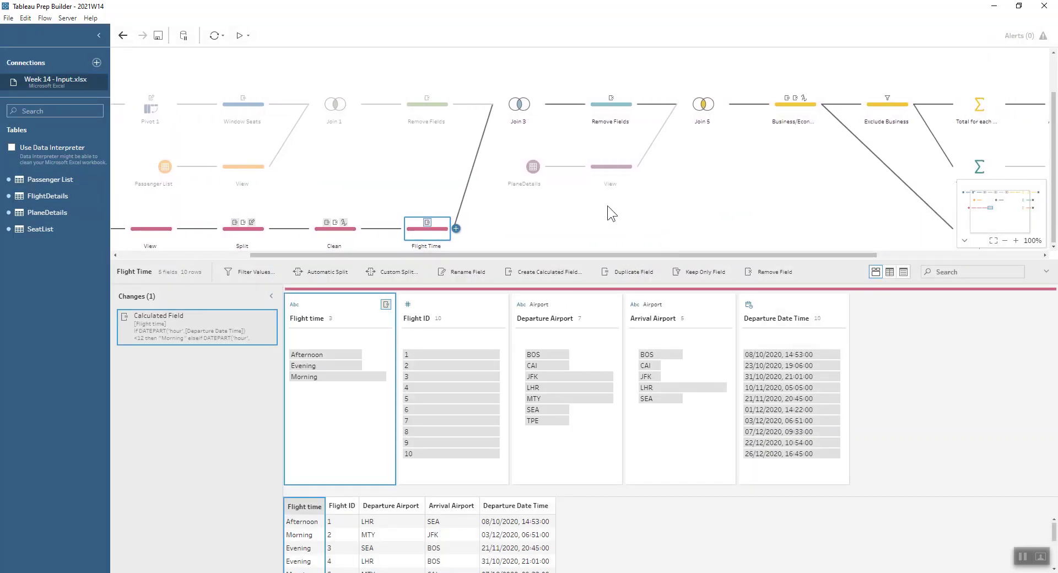
Step: Inspect the PlaneDetails business class ranges and Join 5's Flight ID = FlightNo. match
{"action": "left_click", "coordinate": [605, 171]}
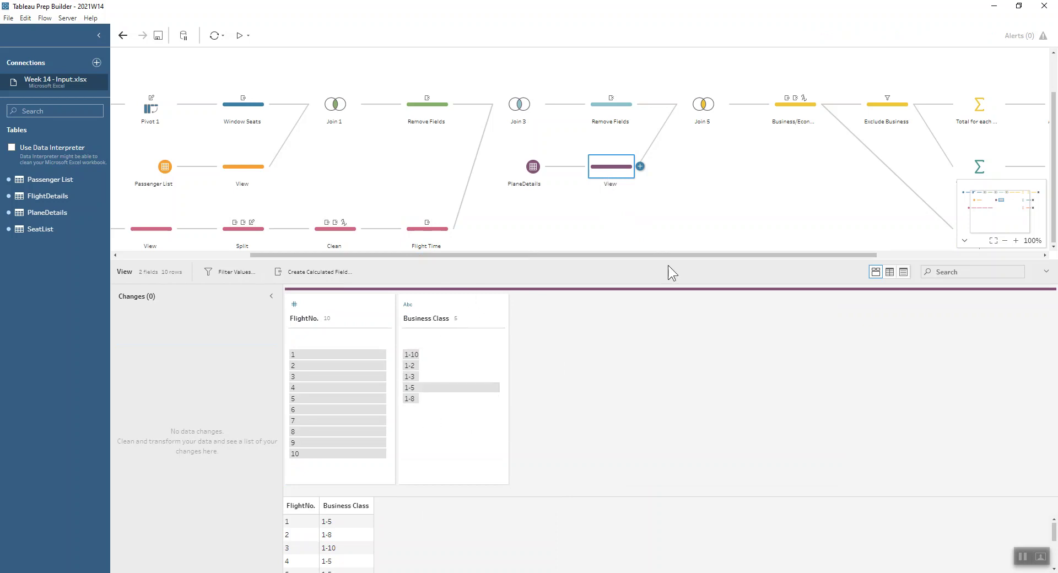
{"action": "left_click", "coordinate": [699, 115]}
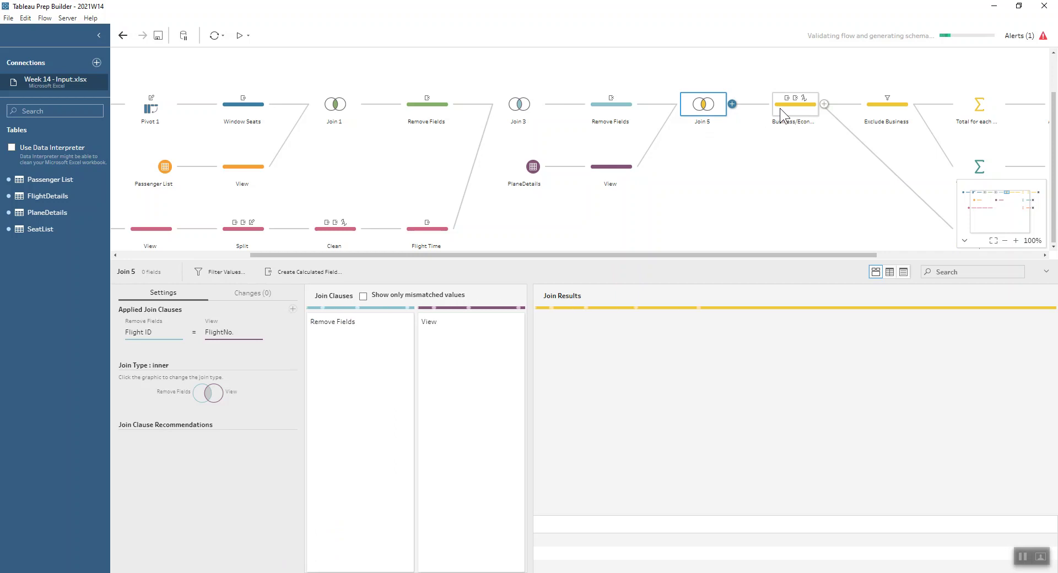
{"action": "left_click", "coordinate": [779, 108]}
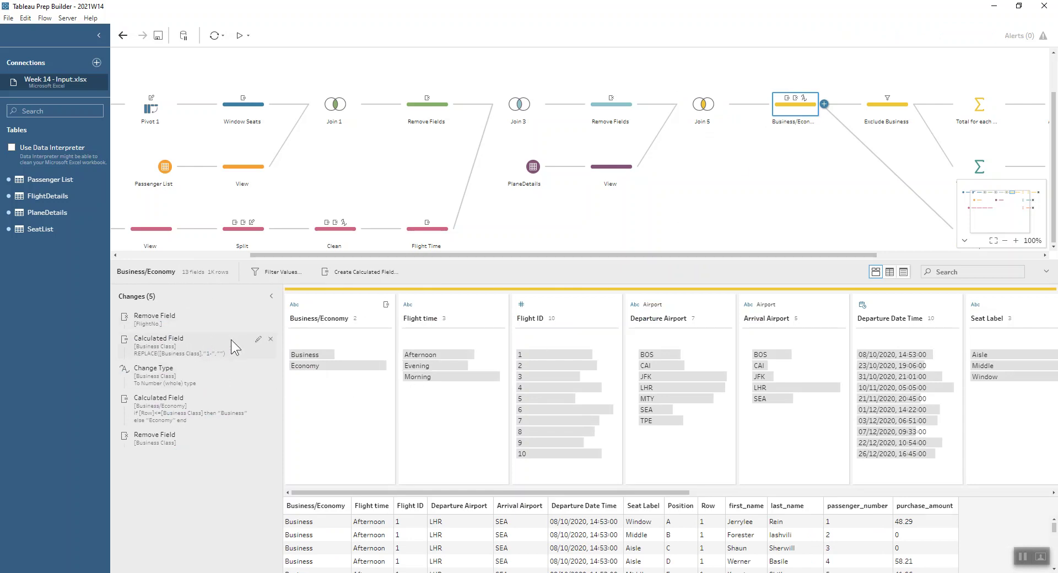
Step: Review the Business Class calculation that strips '1-' and converts it to whole numbers
{"action": "left_click", "coordinate": [257, 339]}
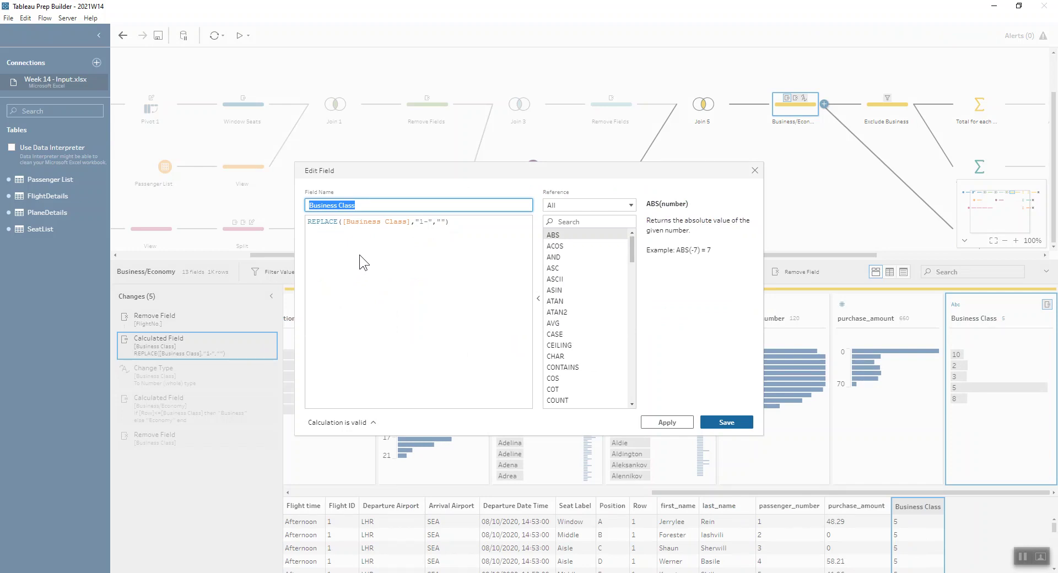
{"action": "left_click", "coordinate": [754, 170]}
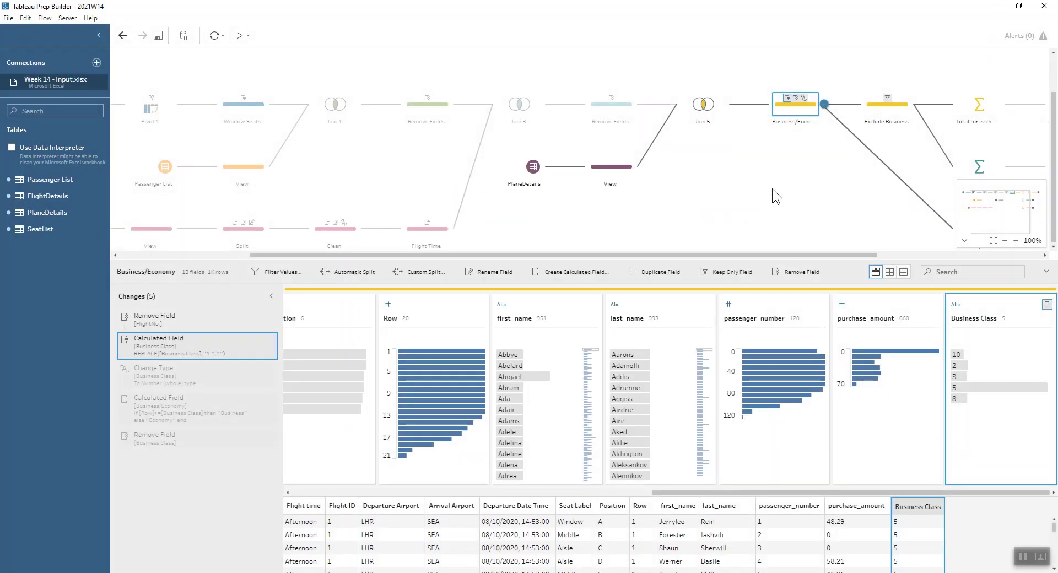
{"action": "left_click", "coordinate": [153, 368]}
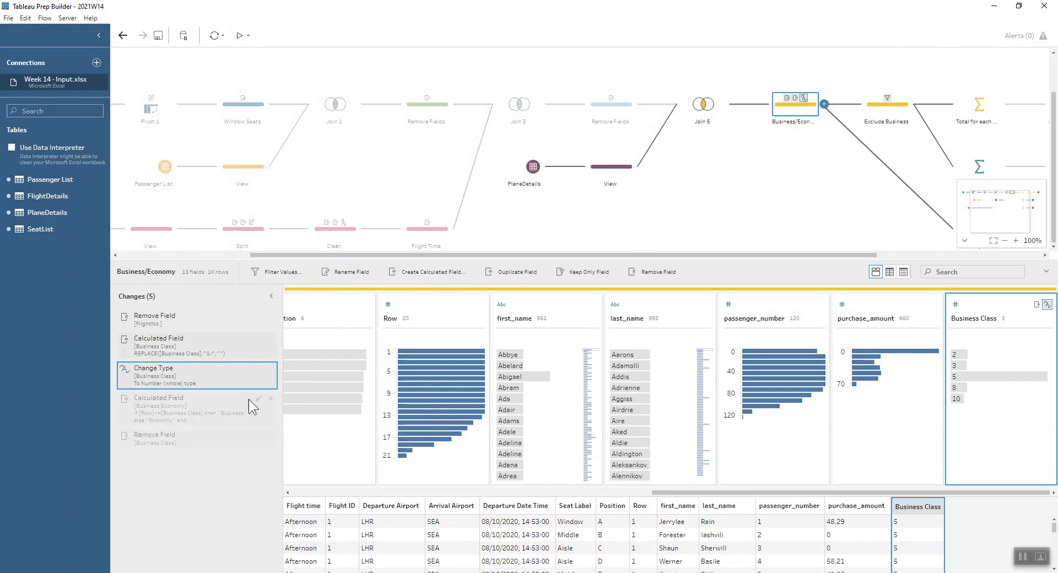
Step: Review the Business/Economy calculation labelling rows Business when Row ≤ Business Class, else Economy
{"action": "left_click", "coordinate": [256, 397]}
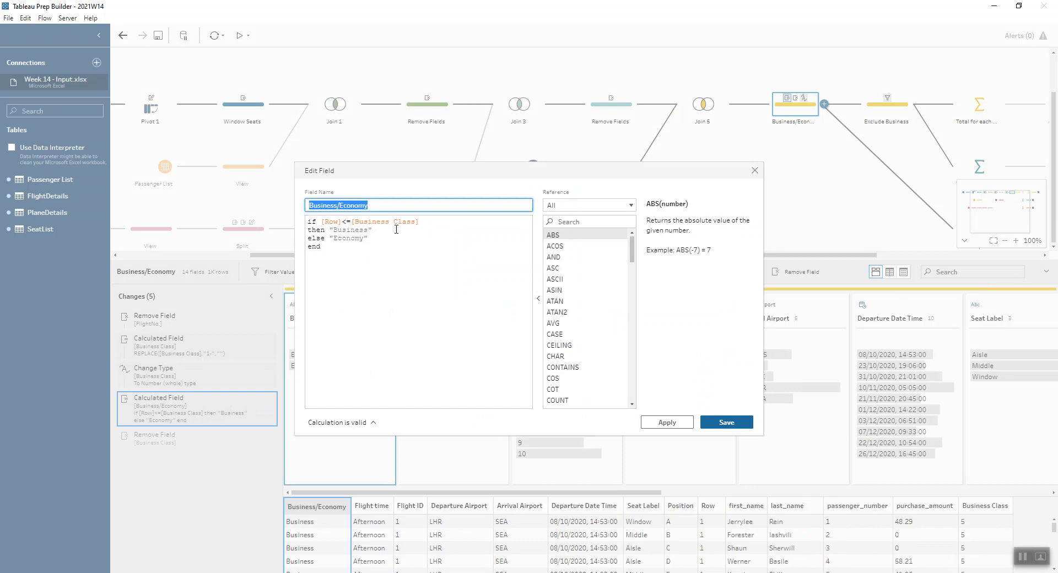
{"action": "left_click", "coordinate": [755, 171]}
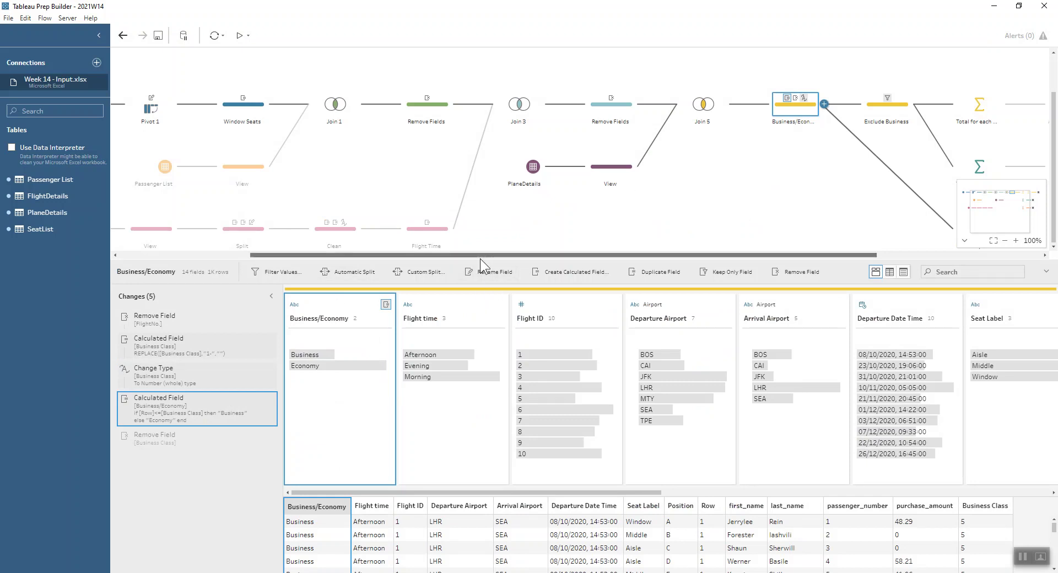
{"action": "left_click_drag", "start_coordinate": [481, 259], "coordinate": [667, 258]}
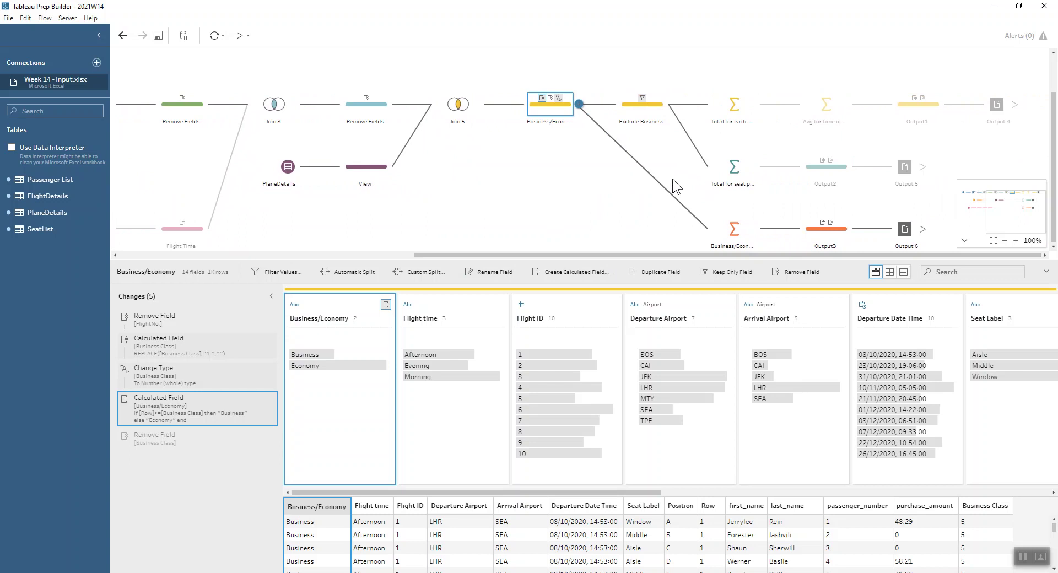
Step: Inspect the Exclude Business filter step by highlighting and clearing the Economy rows, then view Avg for time of day
{"action": "left_click", "coordinate": [649, 113]}
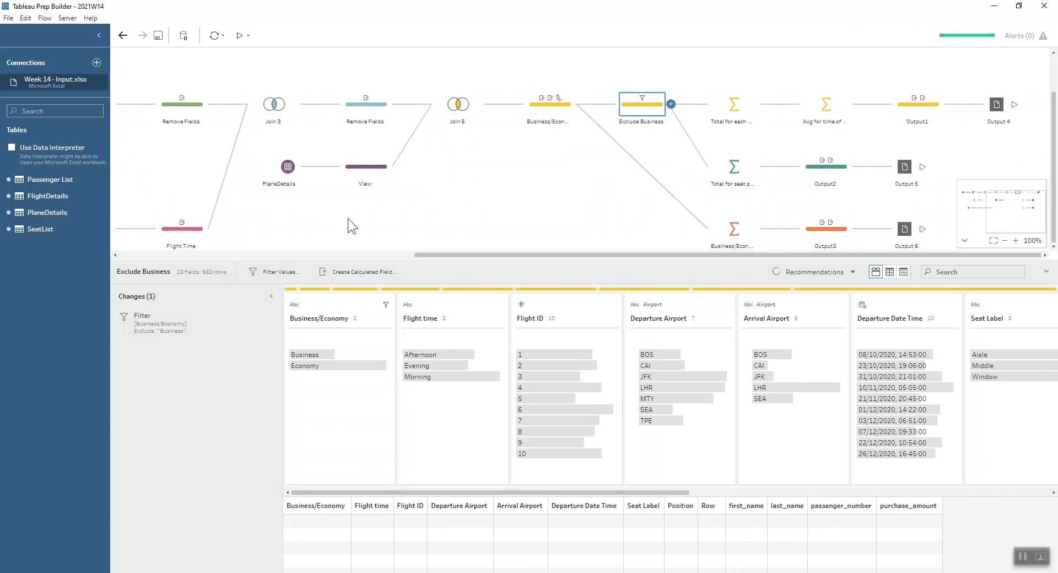
{"action": "left_click", "coordinate": [313, 355]}
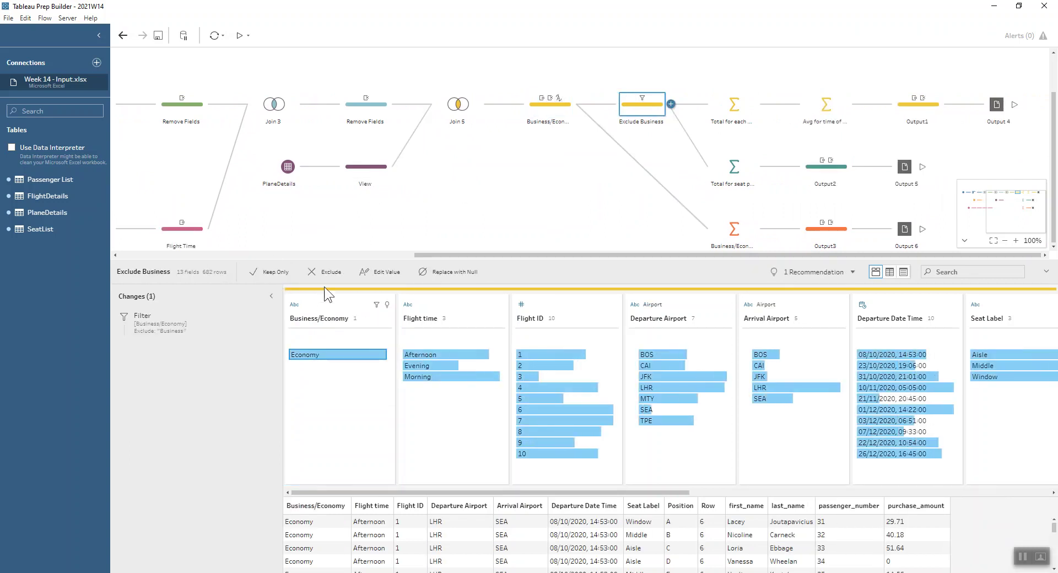
{"action": "left_click", "coordinate": [321, 395]}
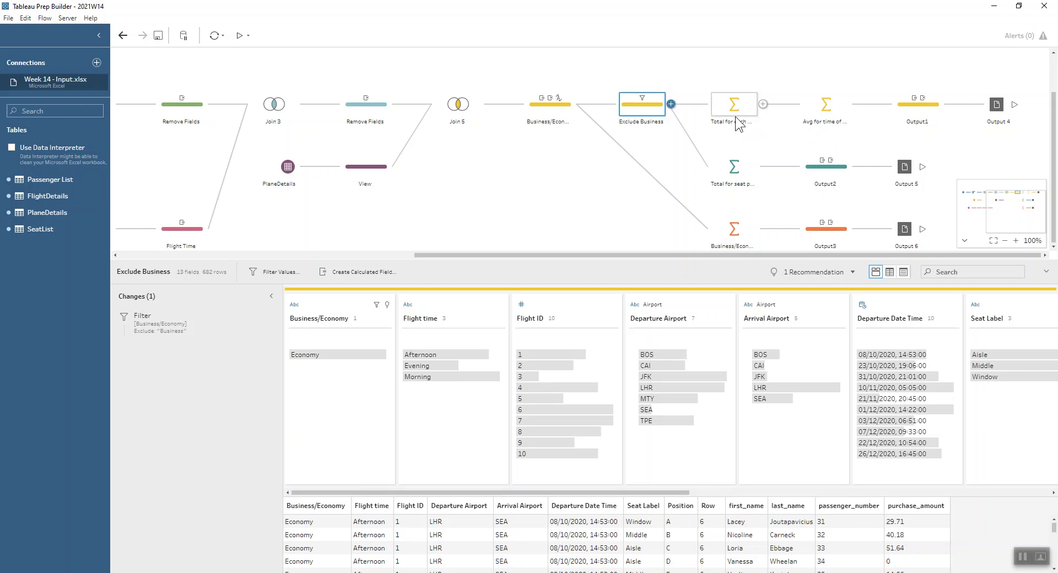
{"action": "left_click", "coordinate": [817, 107]}
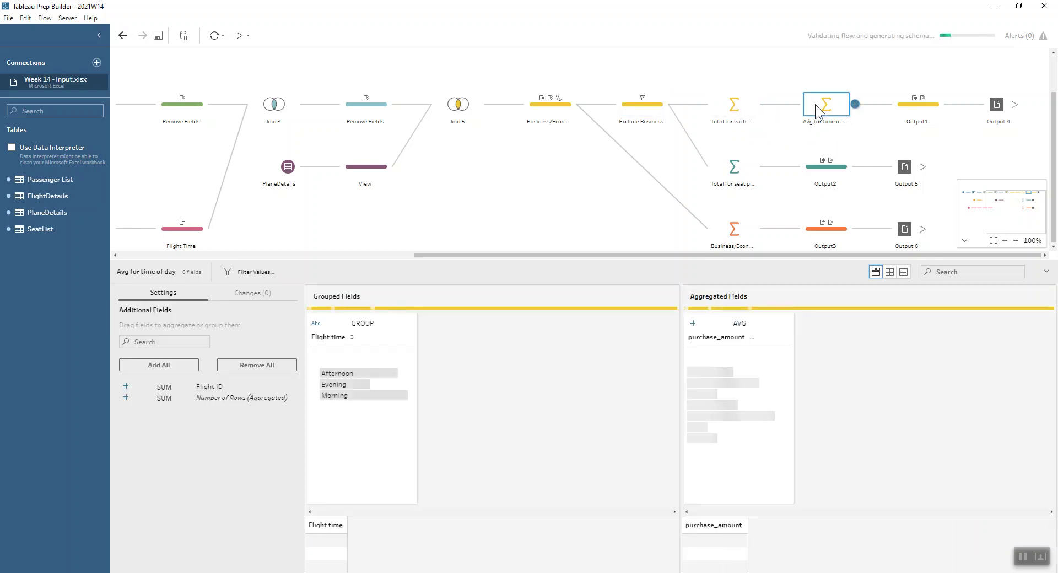
Step: Compare the Total for each flight and Avg for time of day aggregations, then view Output1
{"action": "left_click", "coordinate": [730, 108]}
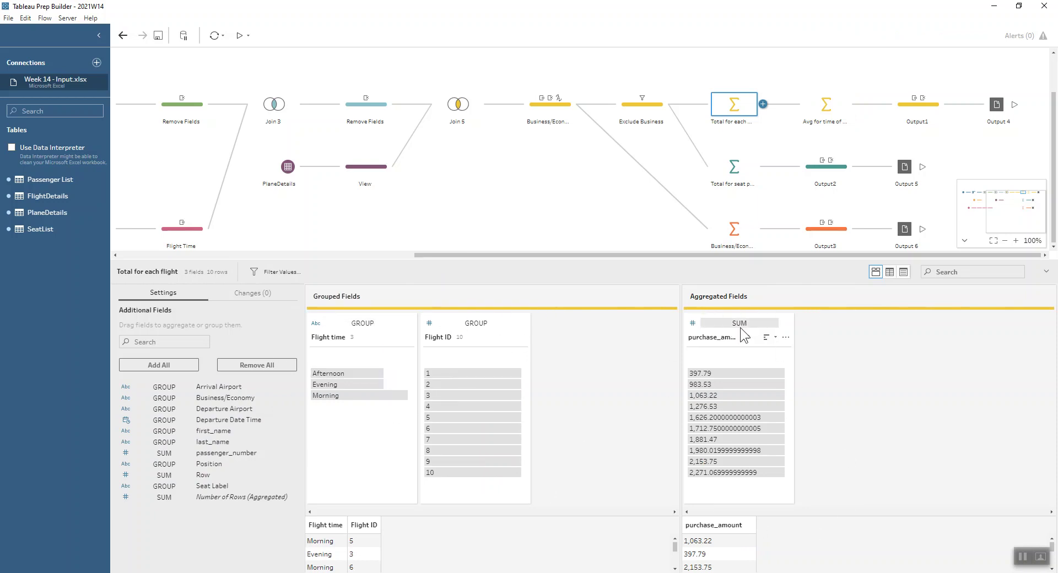
{"action": "left_click", "coordinate": [825, 105]}
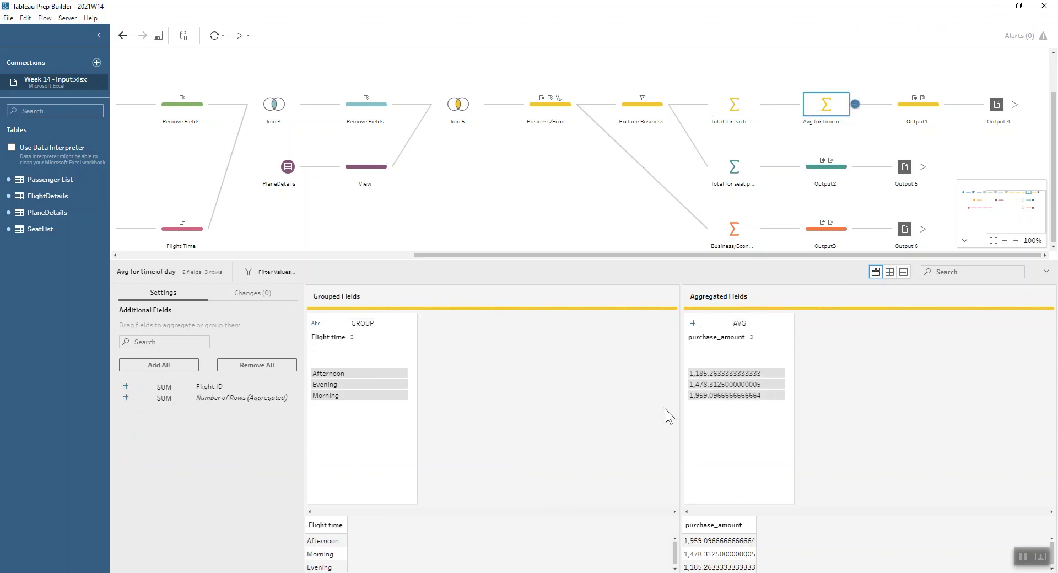
{"action": "left_click", "coordinate": [925, 109]}
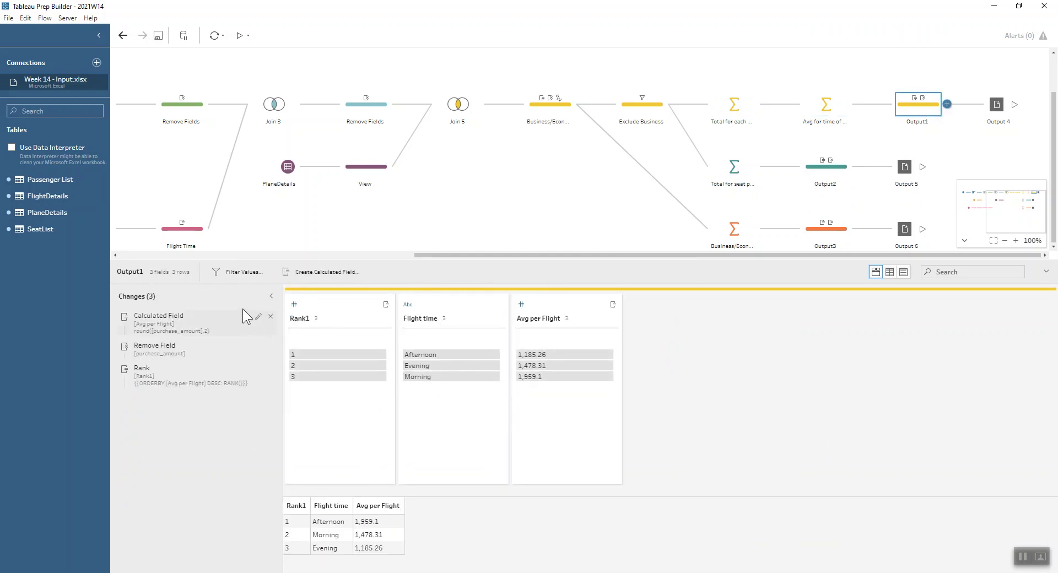
Step: Check the Avg per Flight round([purchase_amount],2) calculation, leaving the purchase_amount field unchanged
{"action": "left_click", "coordinate": [258, 317]}
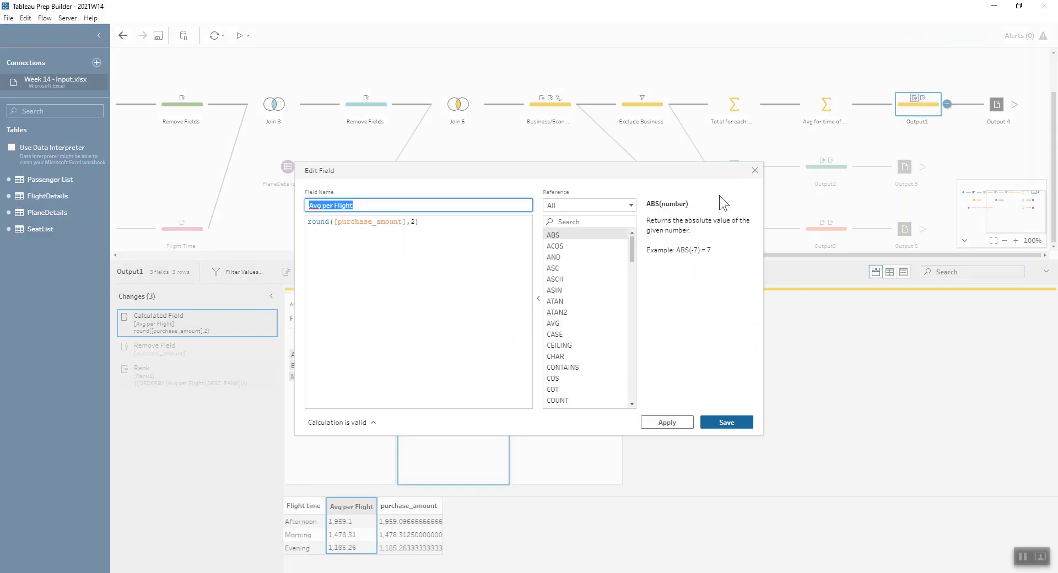
{"action": "left_click", "coordinate": [754, 171]}
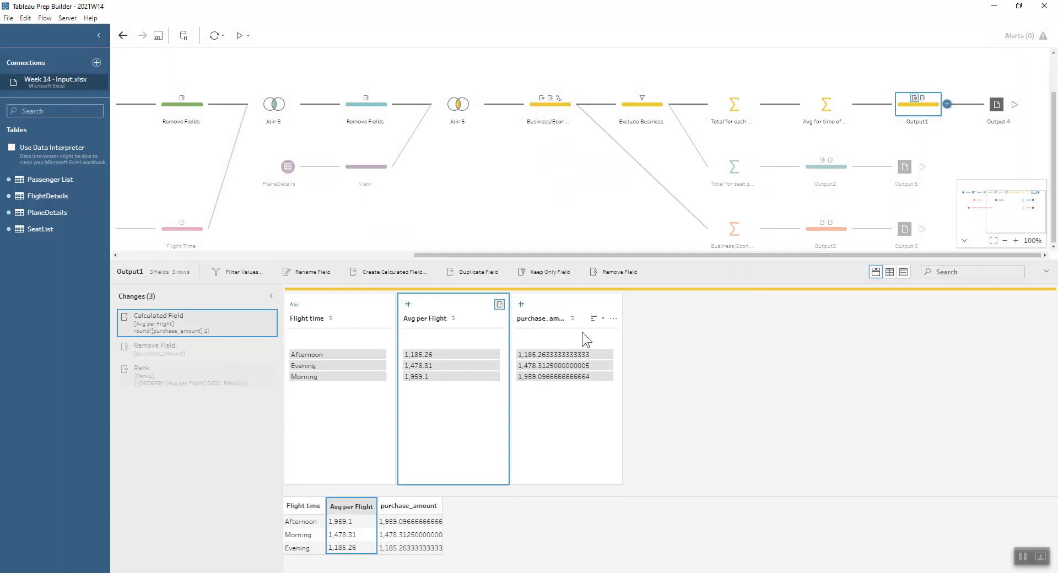
{"action": "left_click", "coordinate": [609, 320]}
{"action": "mouse_move", "coordinate": [655, 467]}
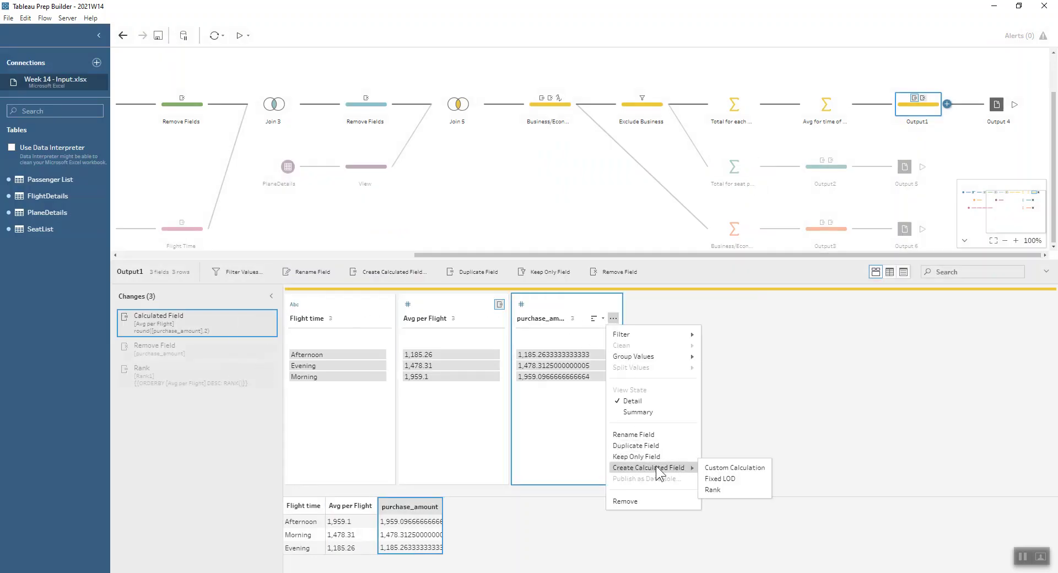
{"action": "left_click", "coordinate": [795, 364]}
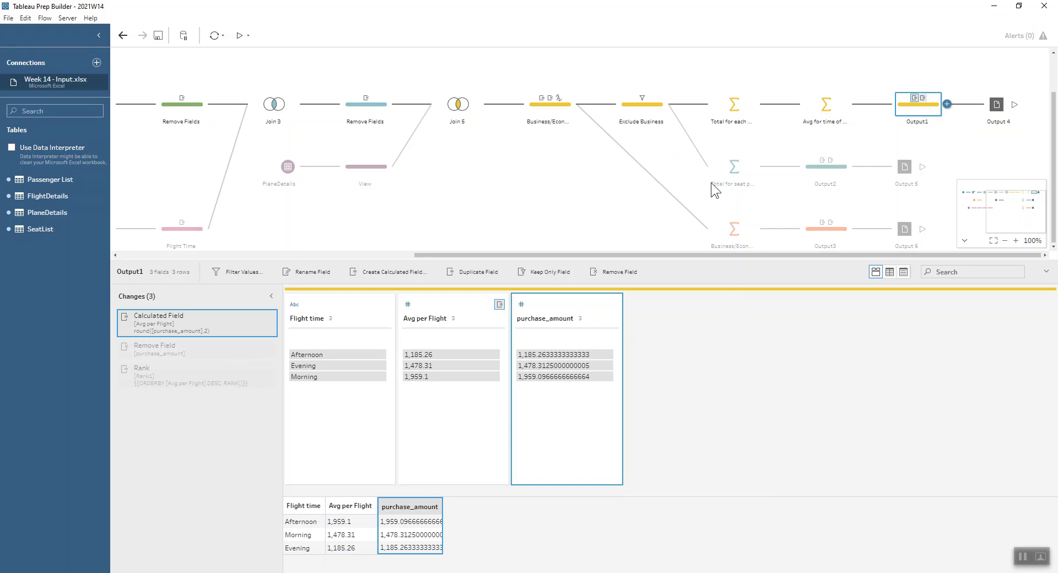
Step: Inspect Total for seat position and Output2, then the Business/Economy purchase_amount totals
{"action": "left_click", "coordinate": [725, 171]}
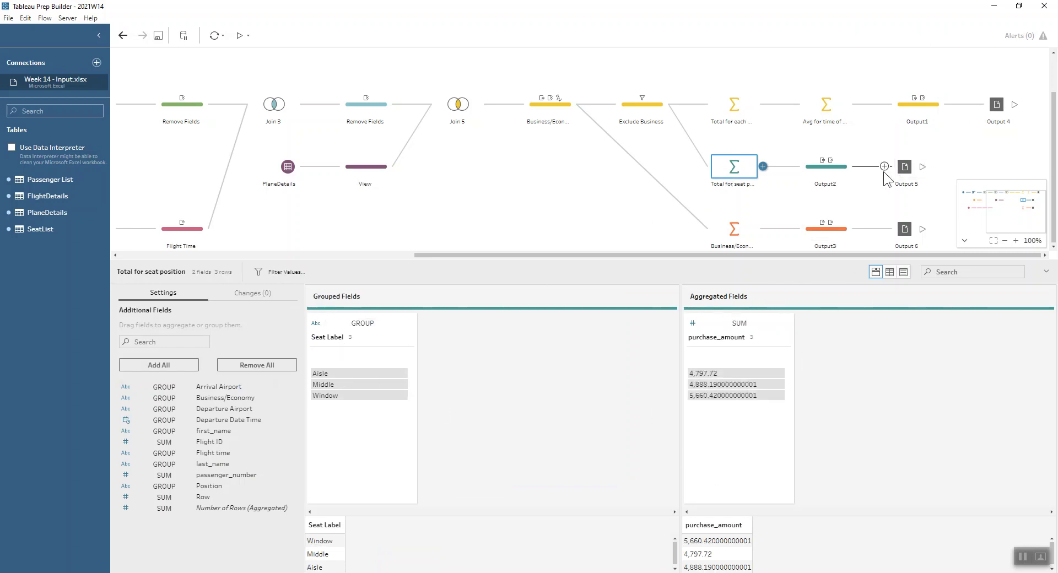
{"action": "left_click", "coordinate": [836, 171]}
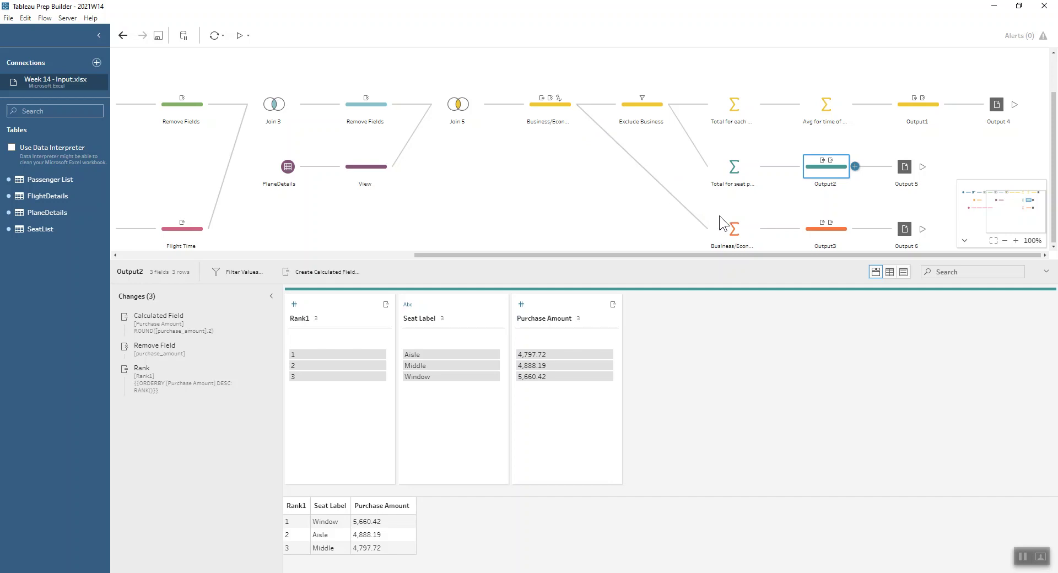
{"action": "left_click", "coordinate": [727, 228]}
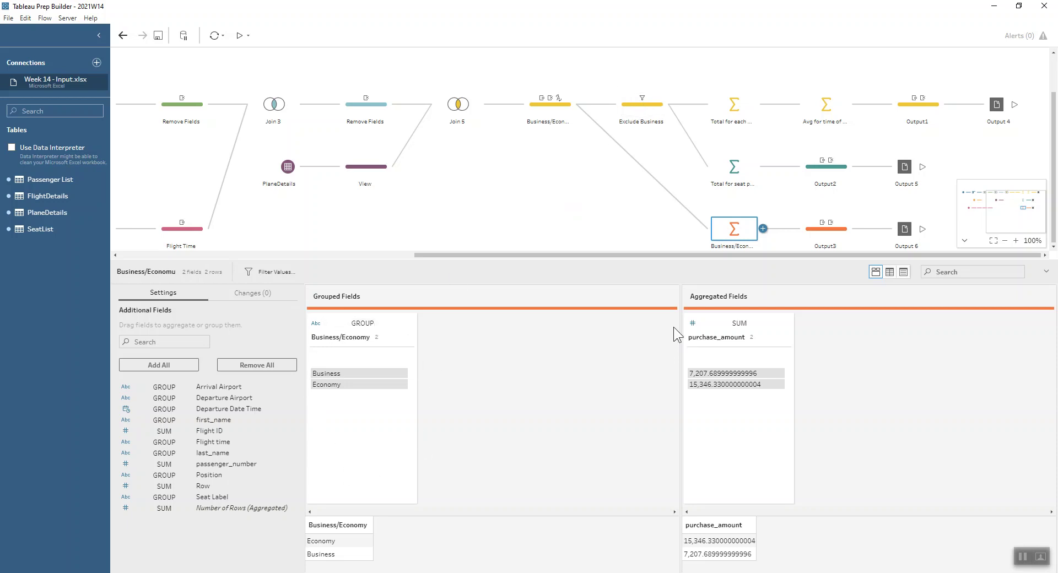
Step: Review the Output3 ranked Business/Economy results, then the Output 4 save settings
{"action": "left_click", "coordinate": [811, 235]}
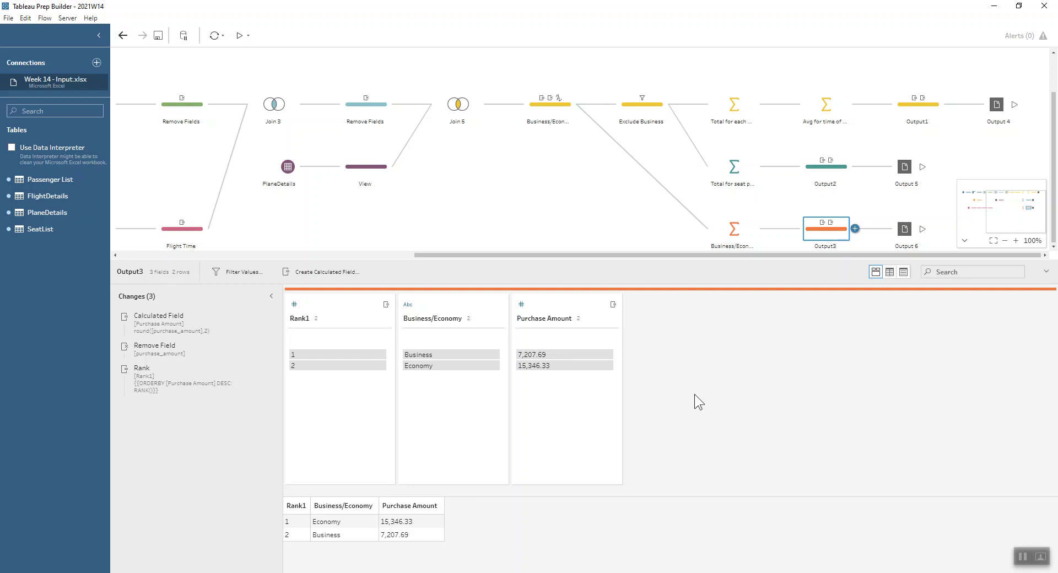
{"action": "left_click", "coordinate": [995, 107]}
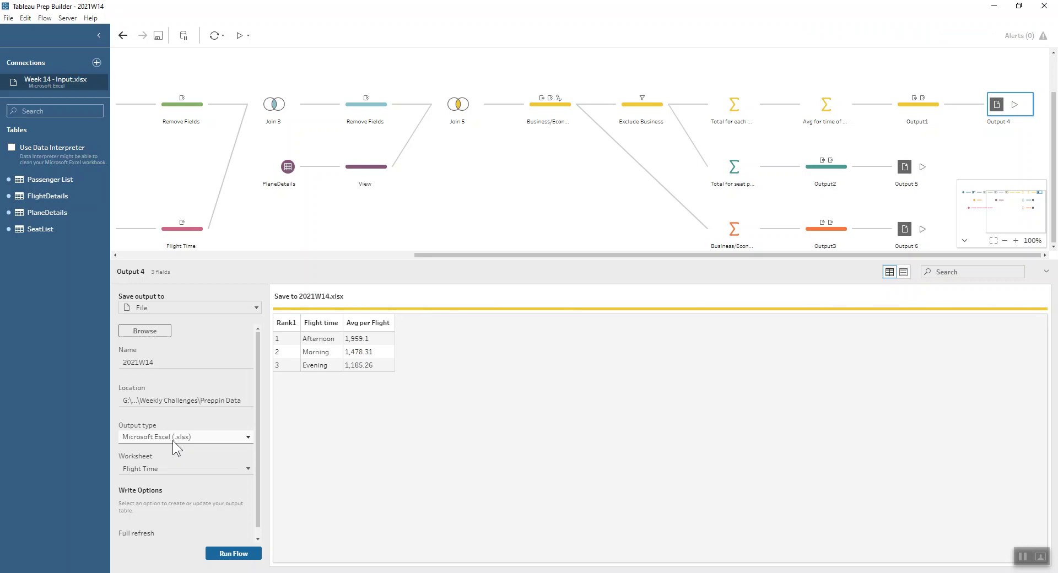
{"action": "left_click", "coordinate": [186, 435]}
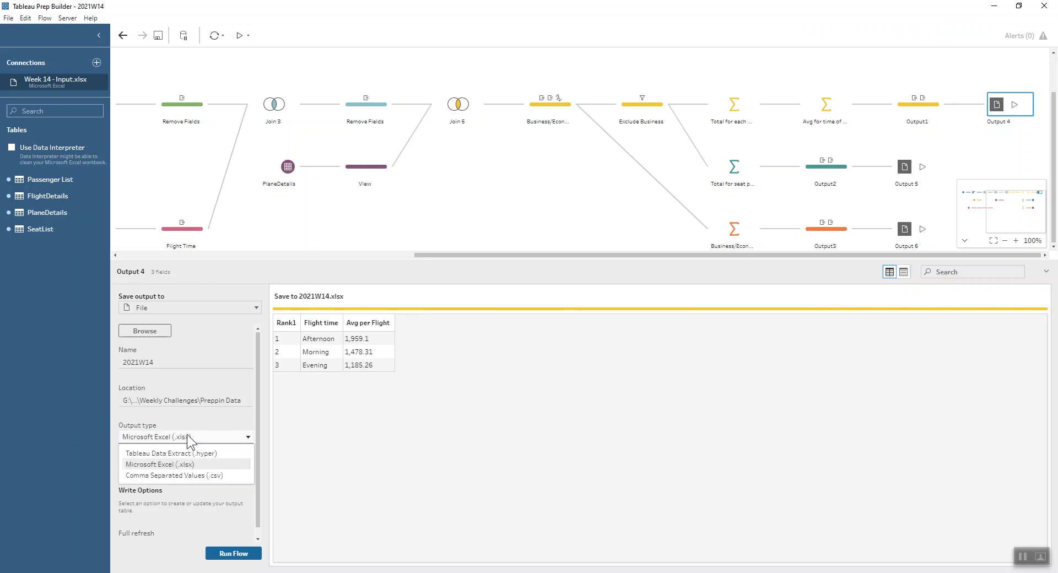
{"action": "left_click", "coordinate": [187, 435]}
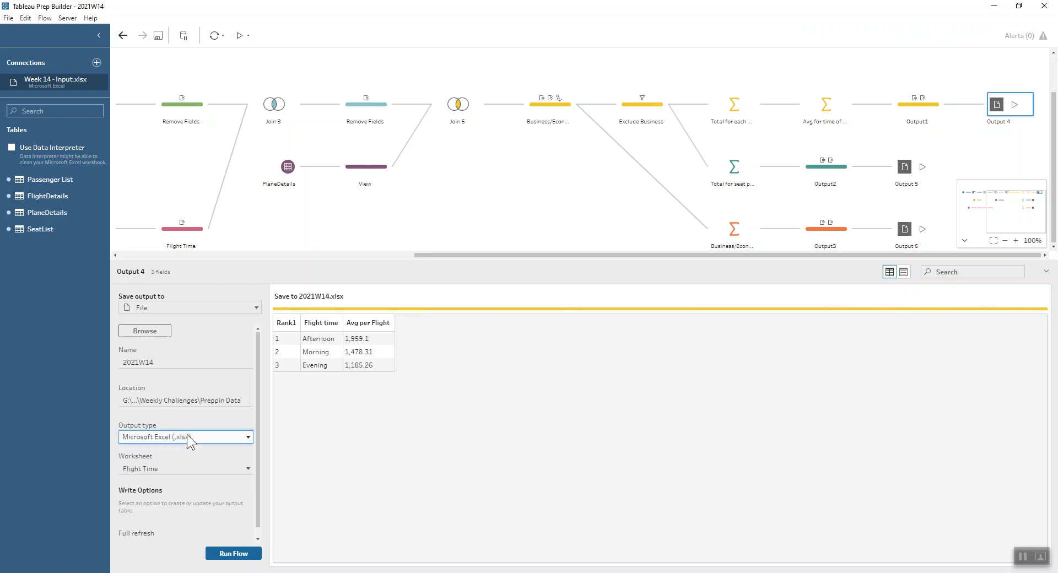
{"action": "left_click", "coordinate": [170, 467]}
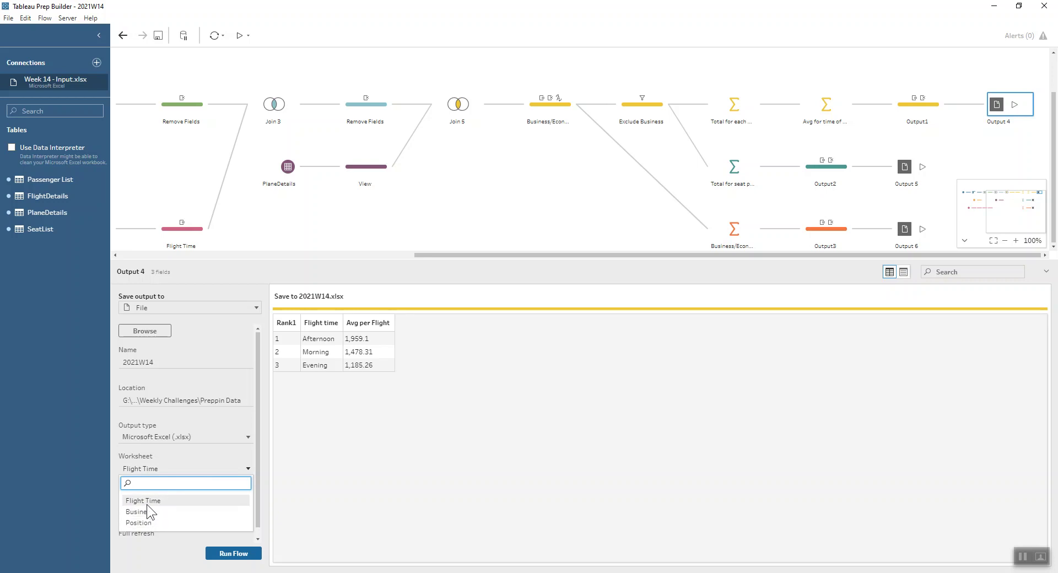
{"action": "double_click", "coordinate": [167, 359]}
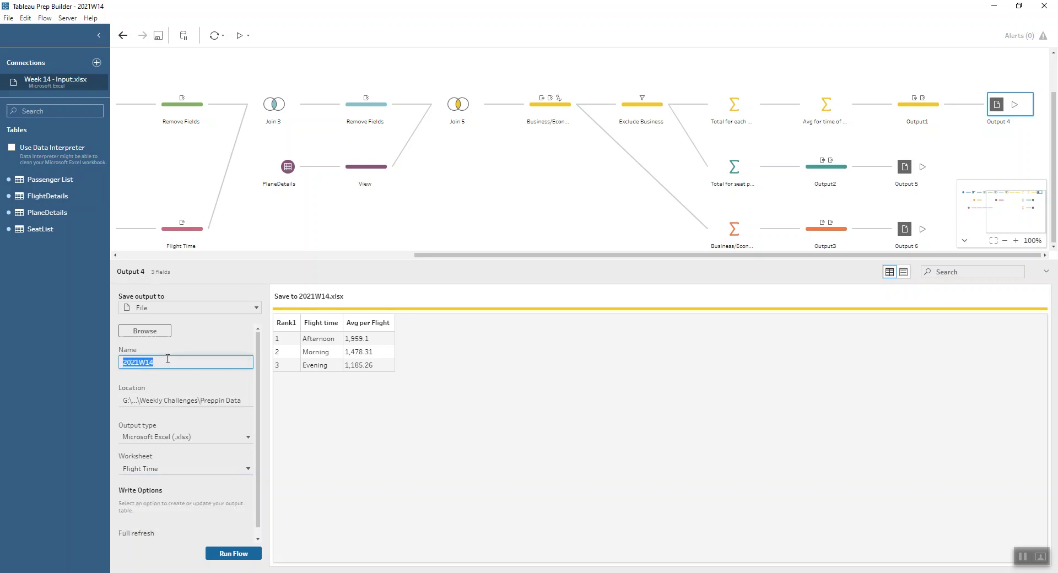
{"action": "left_click", "coordinate": [167, 359]}
{"action": "double_click", "coordinate": [158, 362]}
{"action": "left_click", "coordinate": [158, 361]}
Step: Change Output 4's file name to 2021W14.1.xlsx in the same Preppin Data folder
{"action": "left_click", "coordinate": [158, 333]}
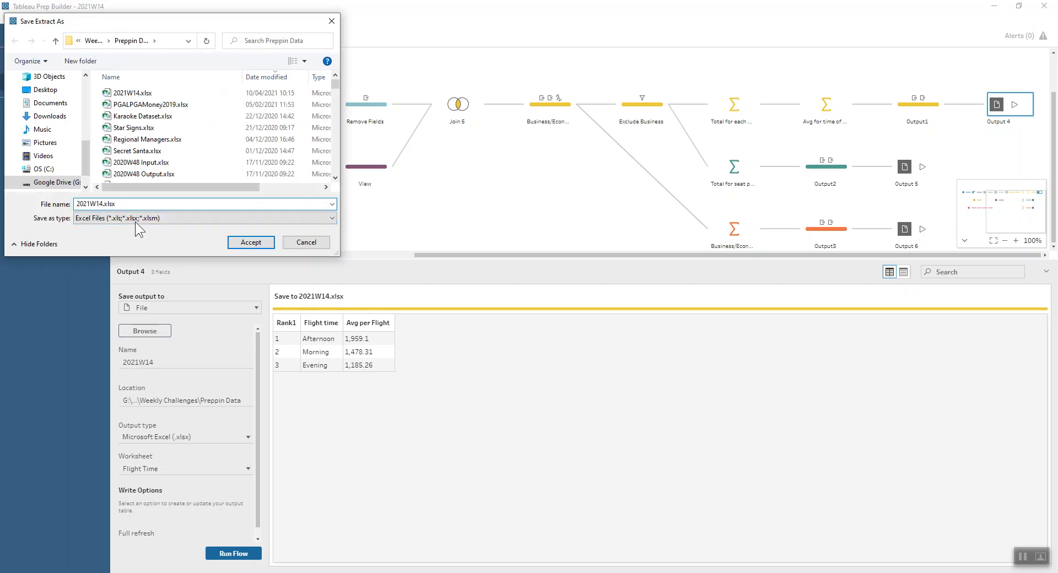
{"action": "key", "text": "BackSpace"}
{"action": "key", "text": "BackSpace"}
{"action": "key", "text": "BackSpace"}
{"action": "key", "text": "BackSpace"}
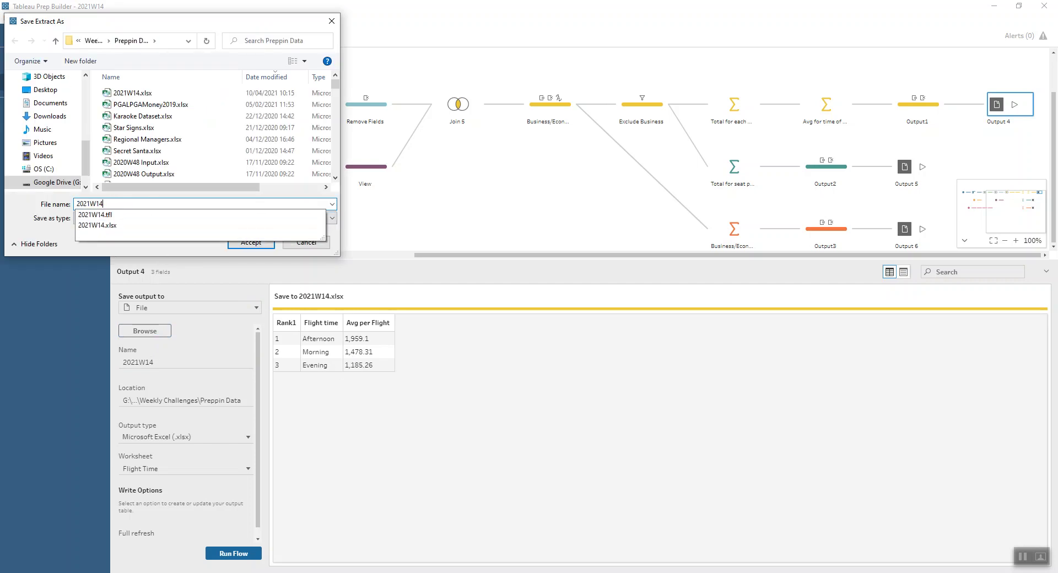
{"action": "type", "text": "x"}
{"action": "key", "text": "Return"}
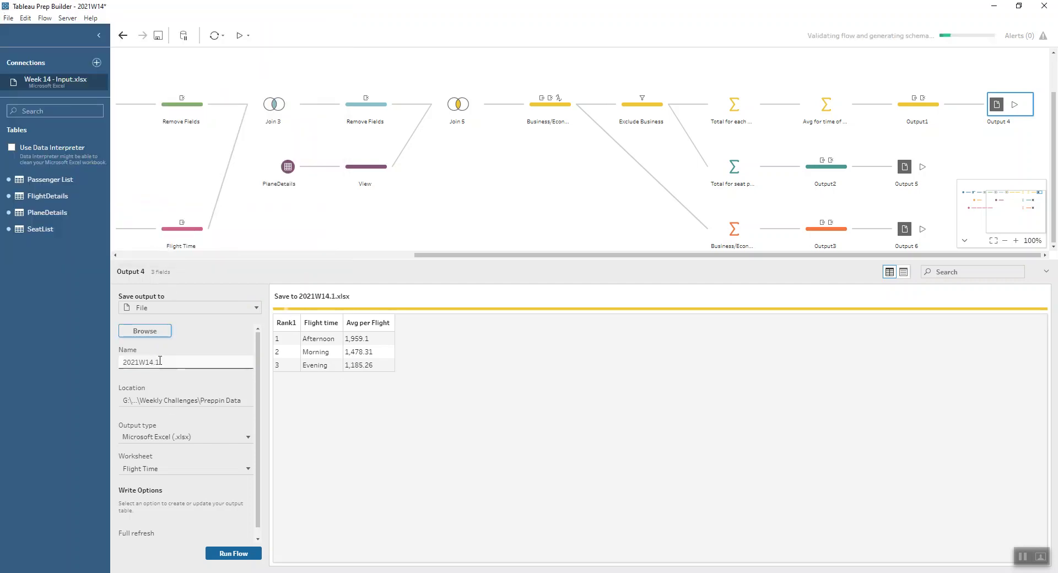
Step: Keep Flight Time as the target worksheet and refresh the Output 4 settings
{"action": "left_click", "coordinate": [165, 469]}
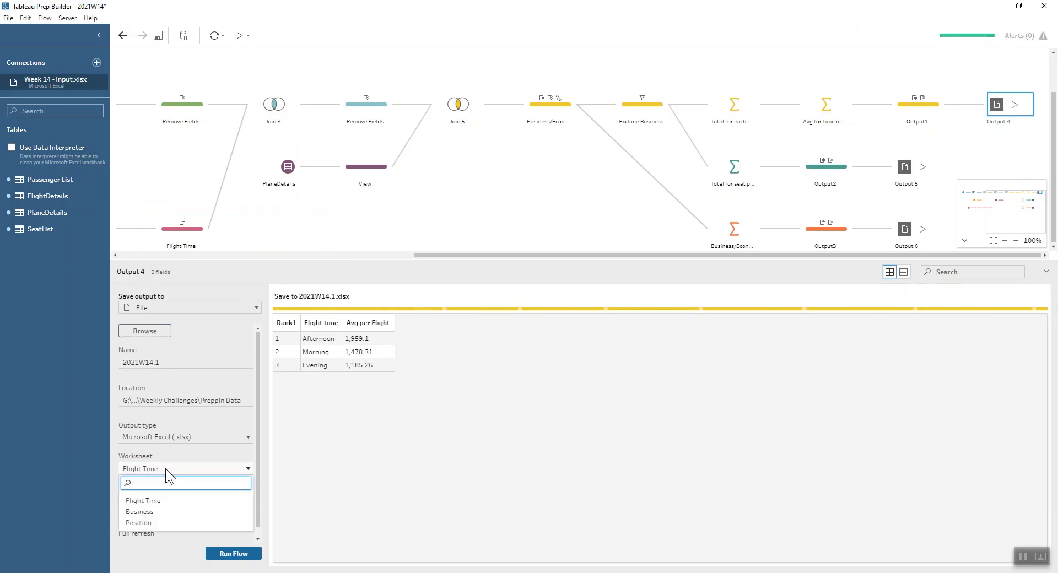
{"action": "left_click", "coordinate": [164, 465]}
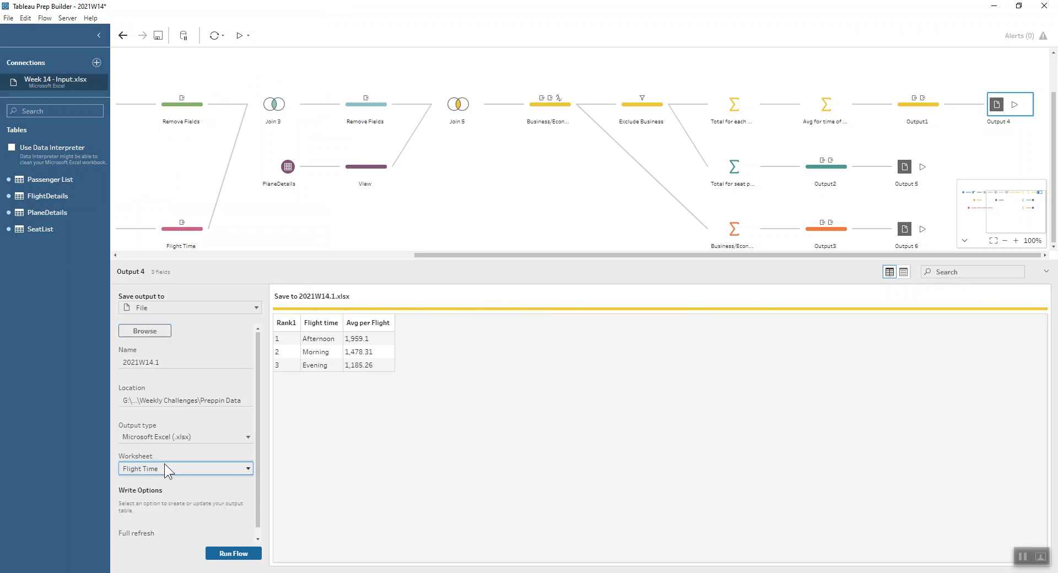
{"action": "left_click", "coordinate": [164, 468]}
{"action": "left_click", "coordinate": [164, 468]}
{"action": "left_click", "coordinate": [904, 201]}
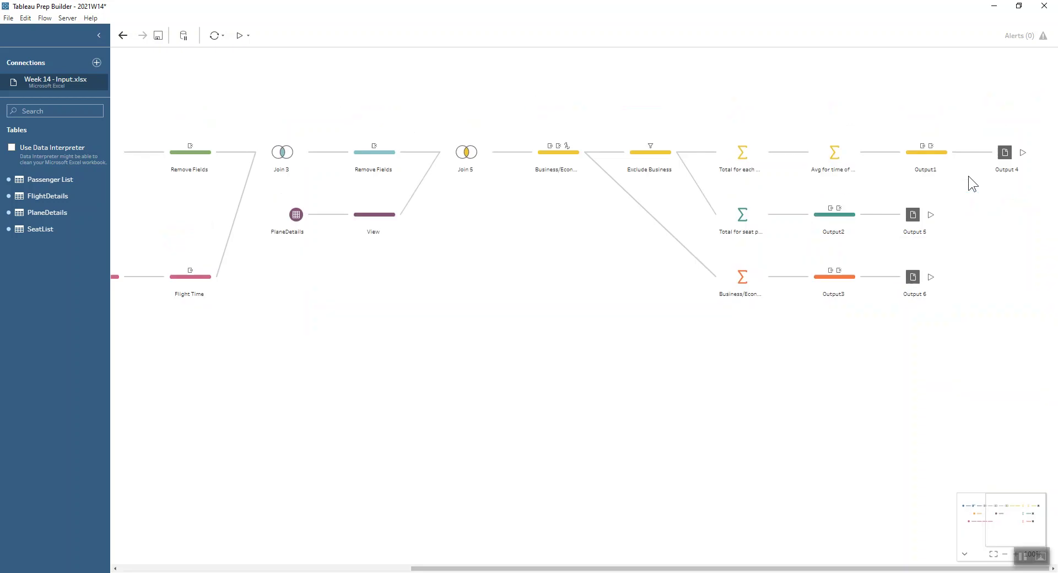
{"action": "left_click", "coordinate": [1003, 156]}
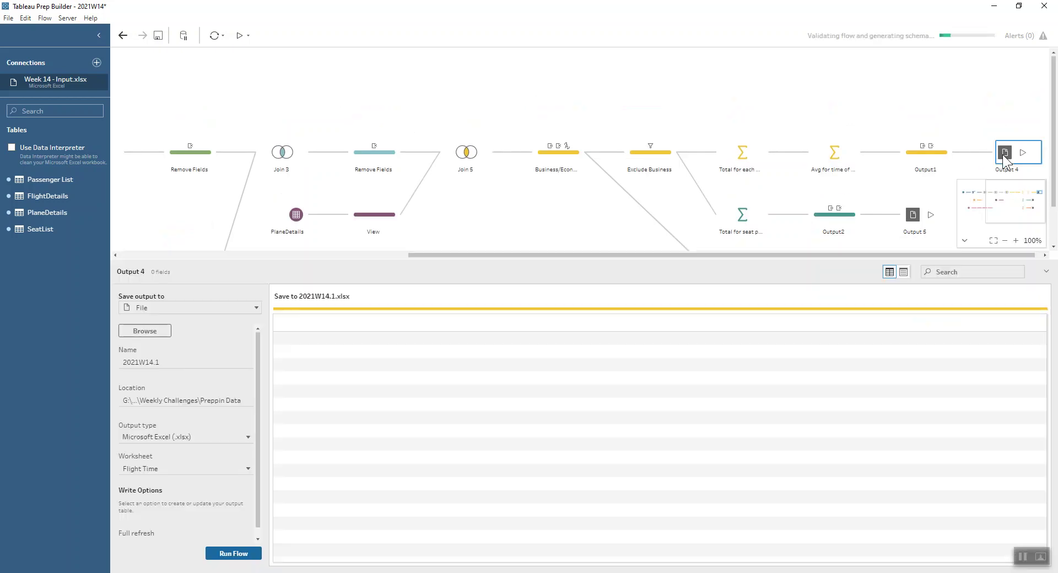
Step: Create a new target worksheet named 'Flijg' for Output 4
{"action": "left_click", "coordinate": [200, 467]}
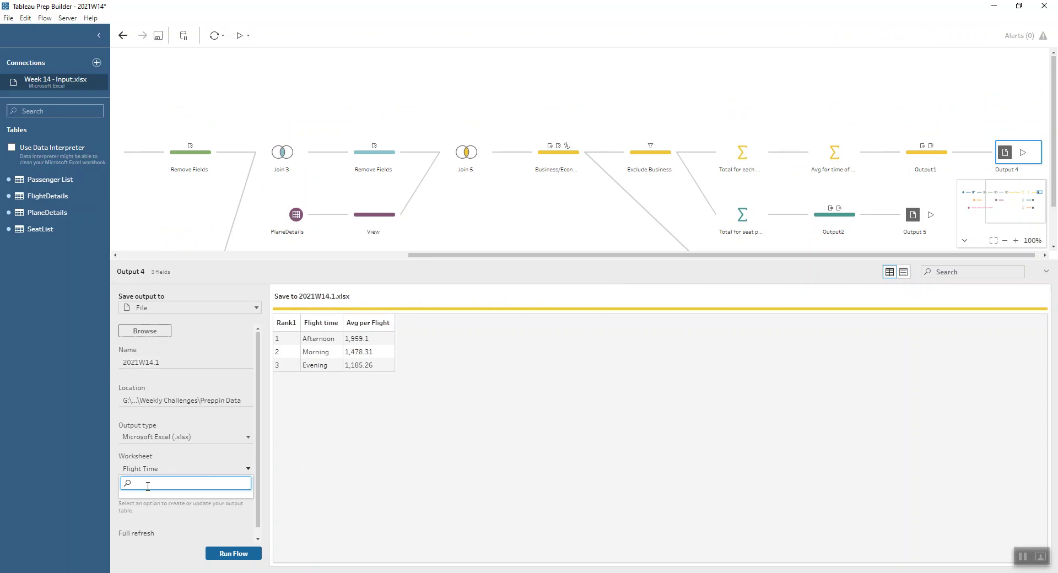
{"action": "type", "text": "Flijg"}
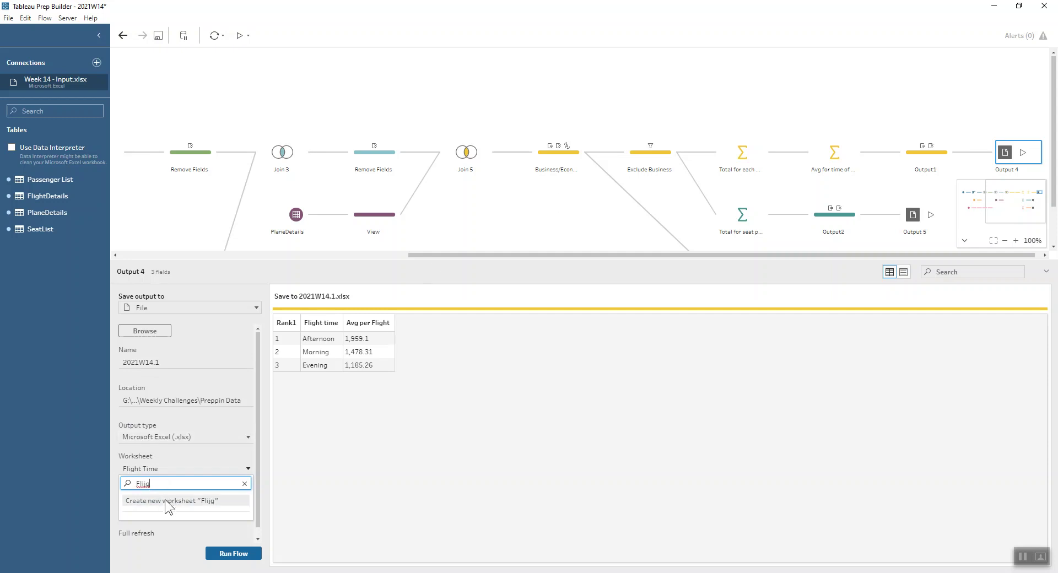
{"action": "key", "text": "Escape"}
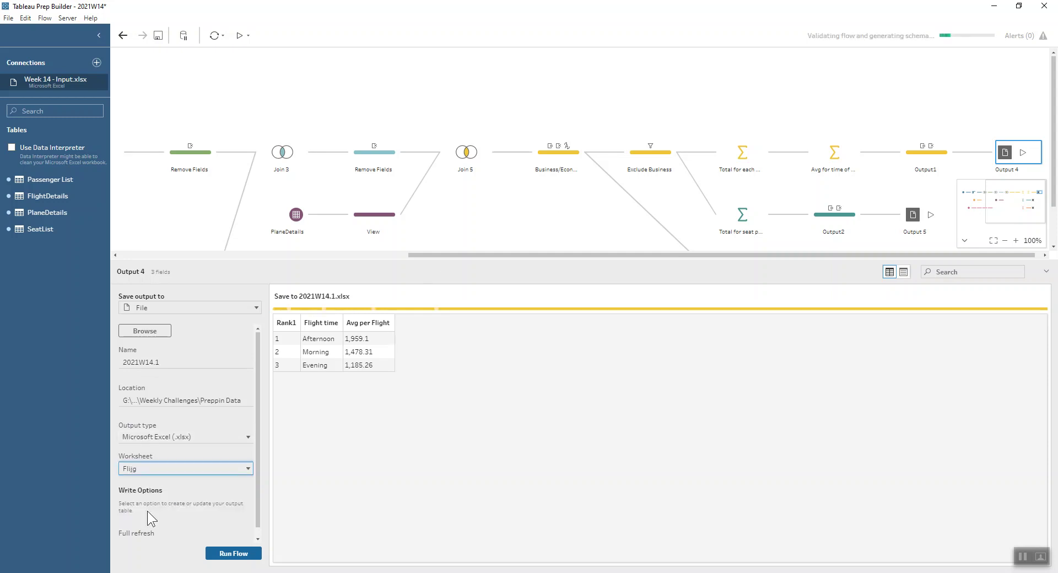